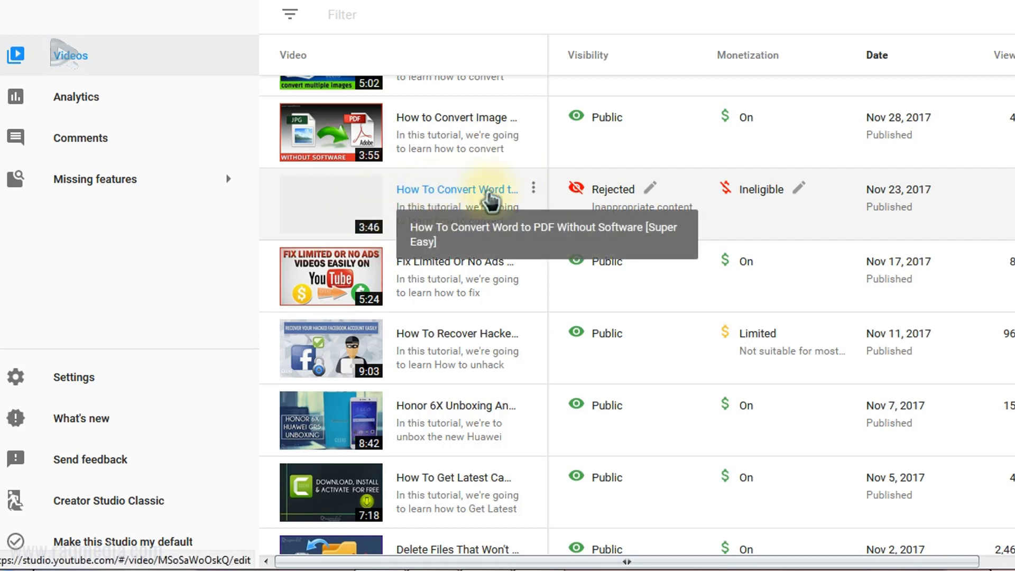
{"action": "left_click", "coordinate": [539, 190]}
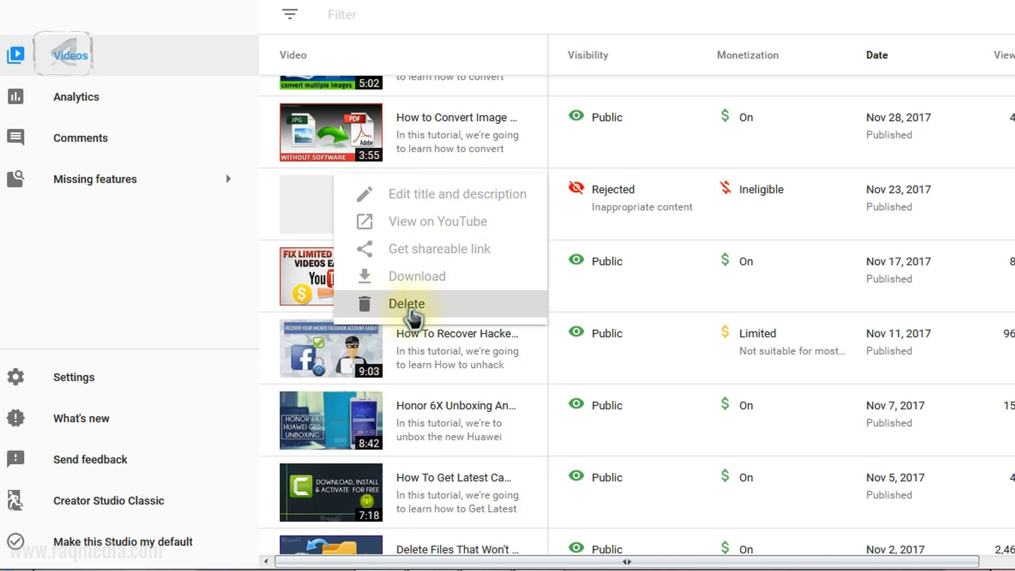
{"action": "left_click", "coordinate": [547, 170]}
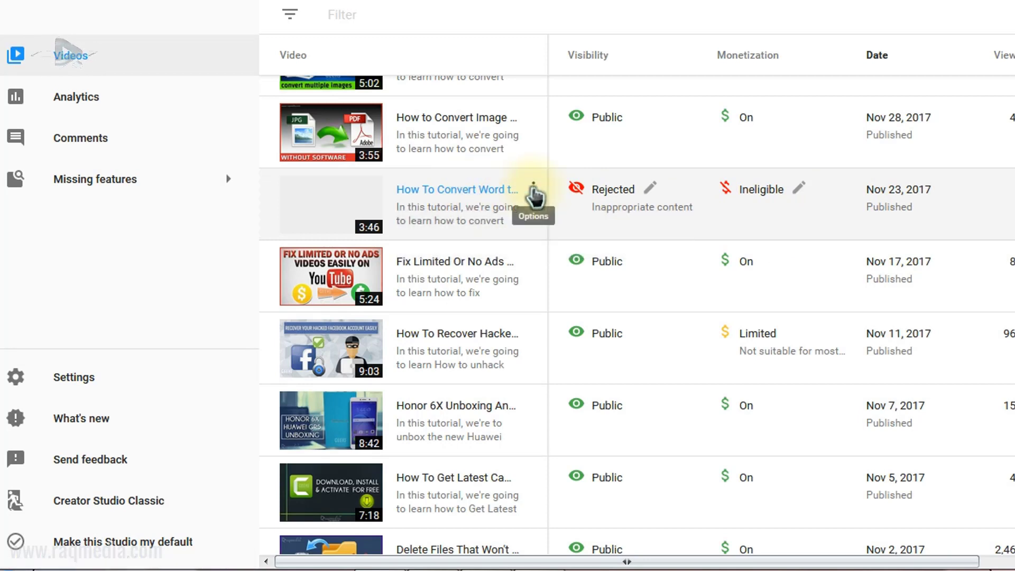
{"action": "left_click", "coordinate": [532, 193]}
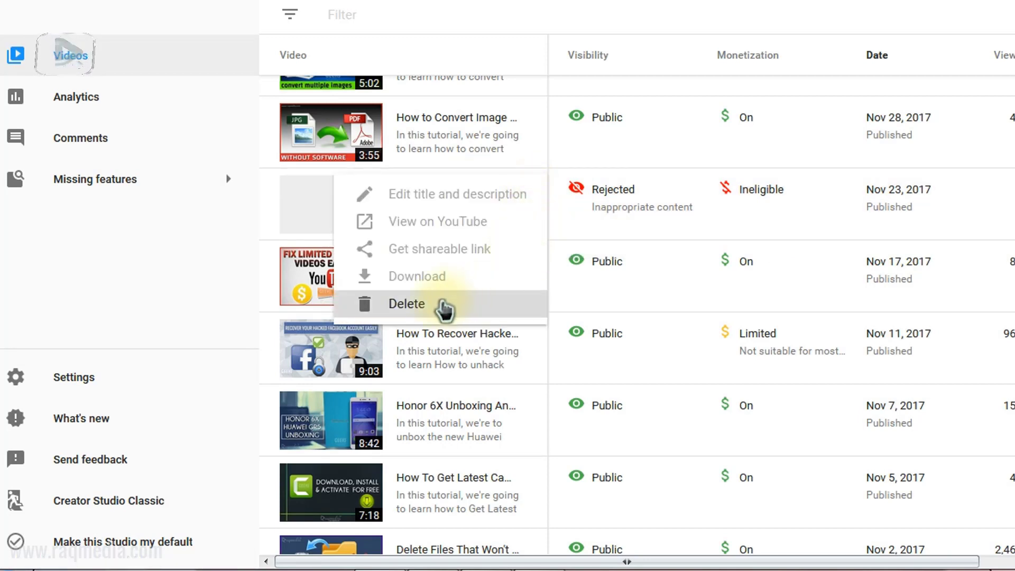
{"action": "left_click", "coordinate": [603, 194]}
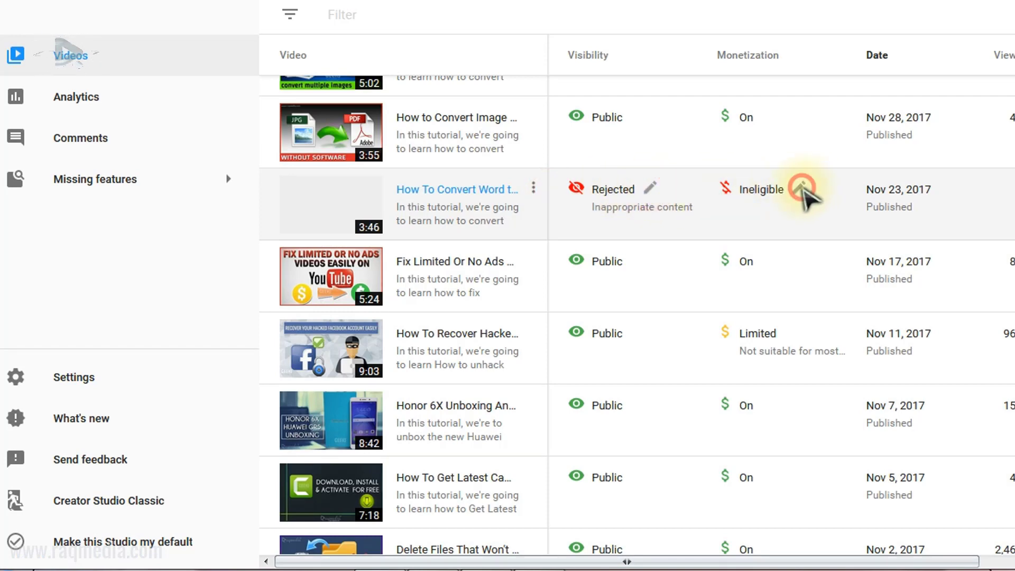
{"action": "scroll", "coordinate": [820, 236], "scroll_direction": "up", "scroll_amount": 4}
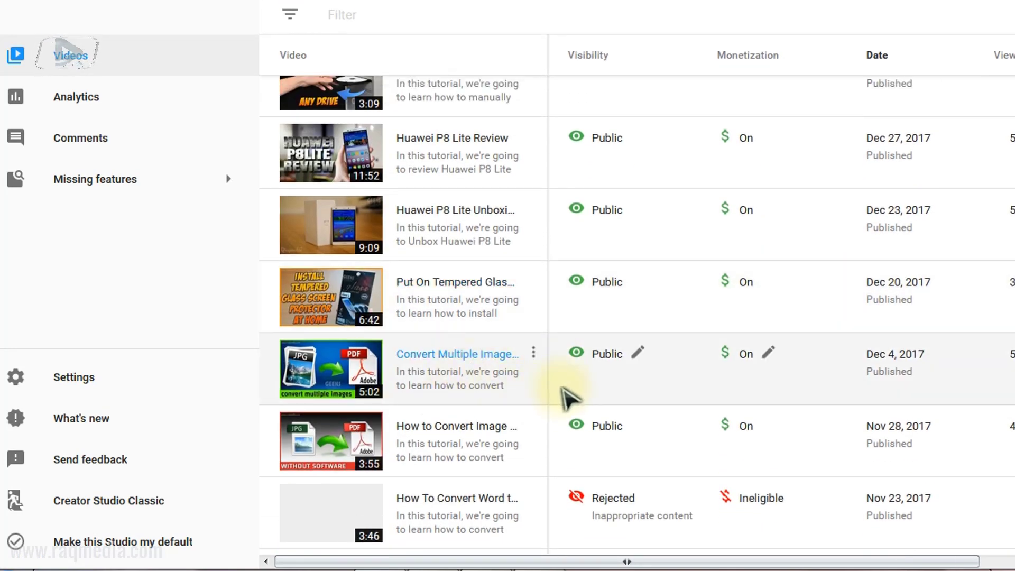
{"action": "scroll", "coordinate": [564, 390], "scroll_direction": "down", "scroll_amount": 2}
{"action": "scroll", "coordinate": [643, 438], "scroll_direction": "down", "scroll_amount": 1}
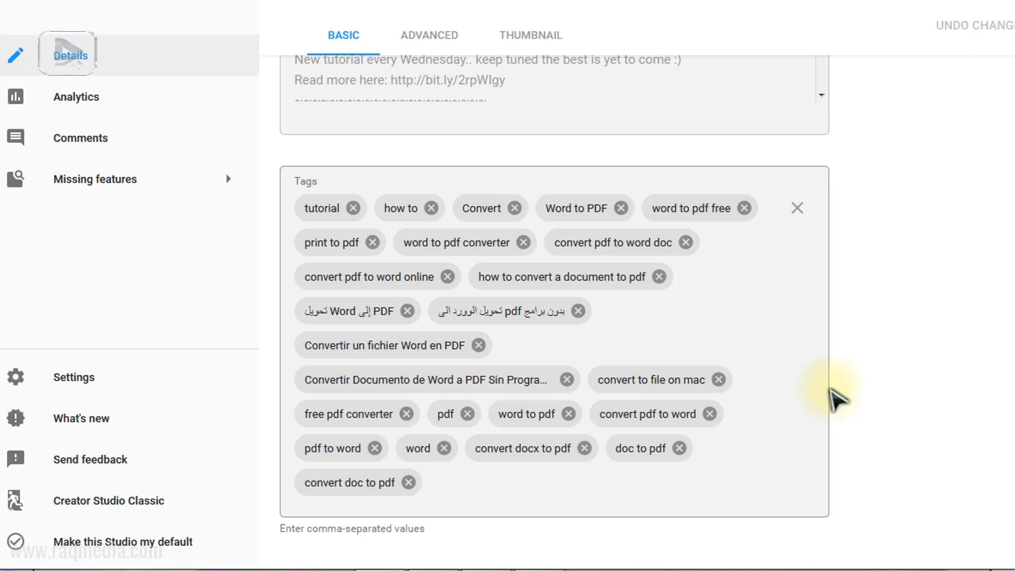
{"action": "scroll", "coordinate": [872, 405], "scroll_direction": "up", "scroll_amount": 3}
{"action": "scroll", "coordinate": [857, 397], "scroll_direction": "up", "scroll_amount": 2}
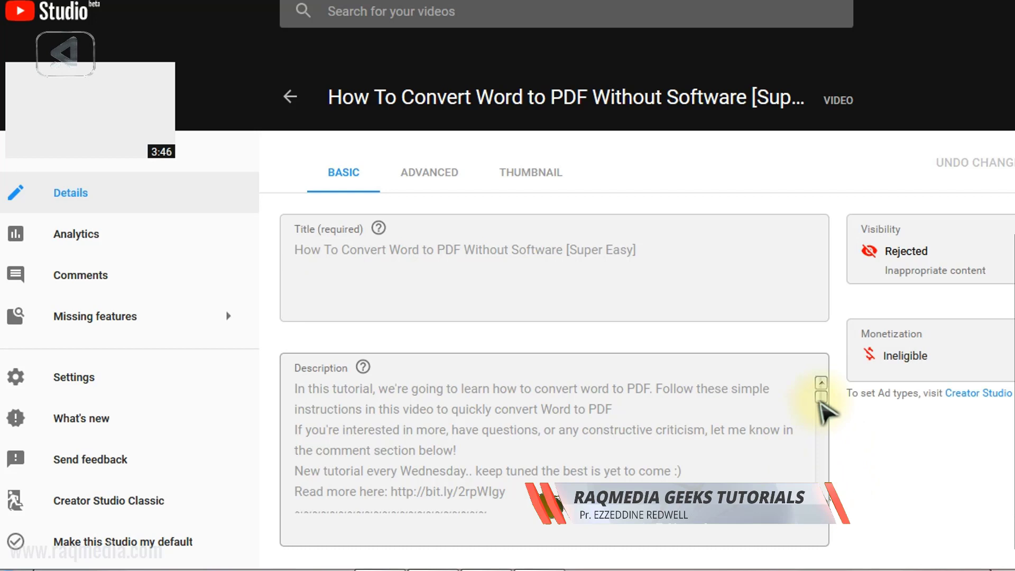
{"action": "left_click_drag", "start_coordinate": [818, 398], "coordinate": [830, 499]}
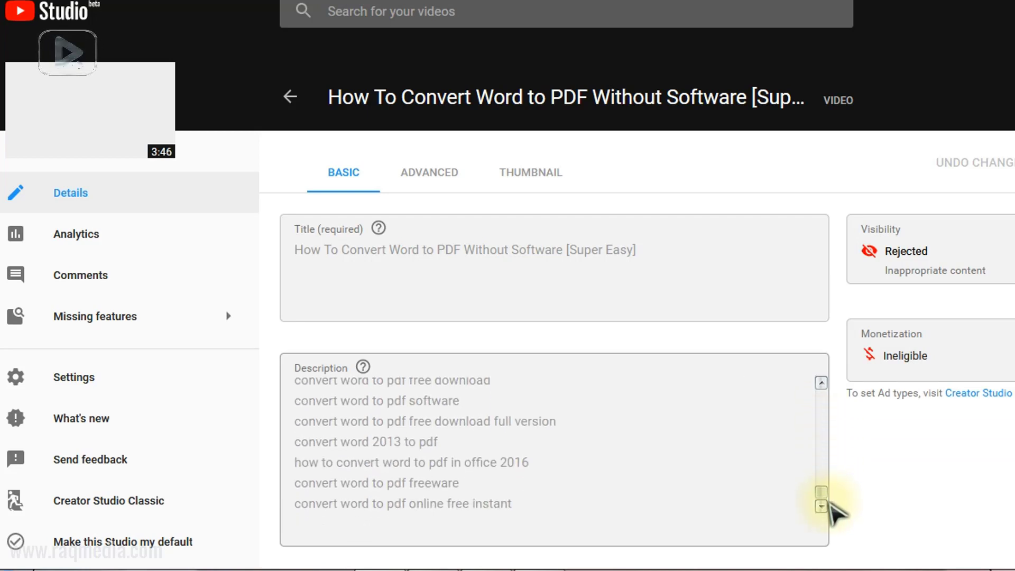
{"action": "scroll", "coordinate": [840, 503], "scroll_direction": "down", "scroll_amount": 4}
{"action": "scroll", "coordinate": [856, 494], "scroll_direction": "down", "scroll_amount": 2}
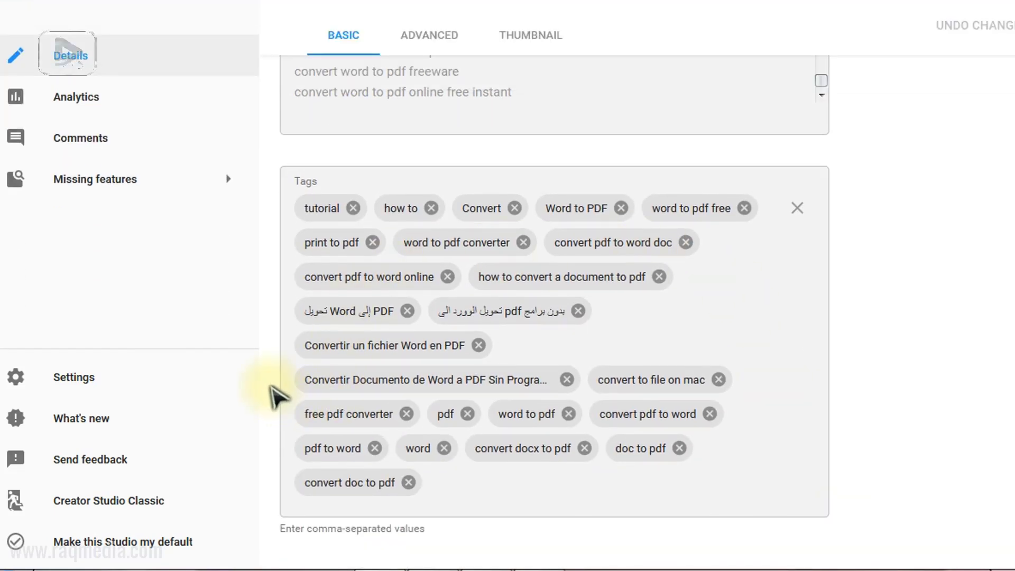
{"action": "scroll", "coordinate": [274, 400], "scroll_direction": "up", "scroll_amount": 3}
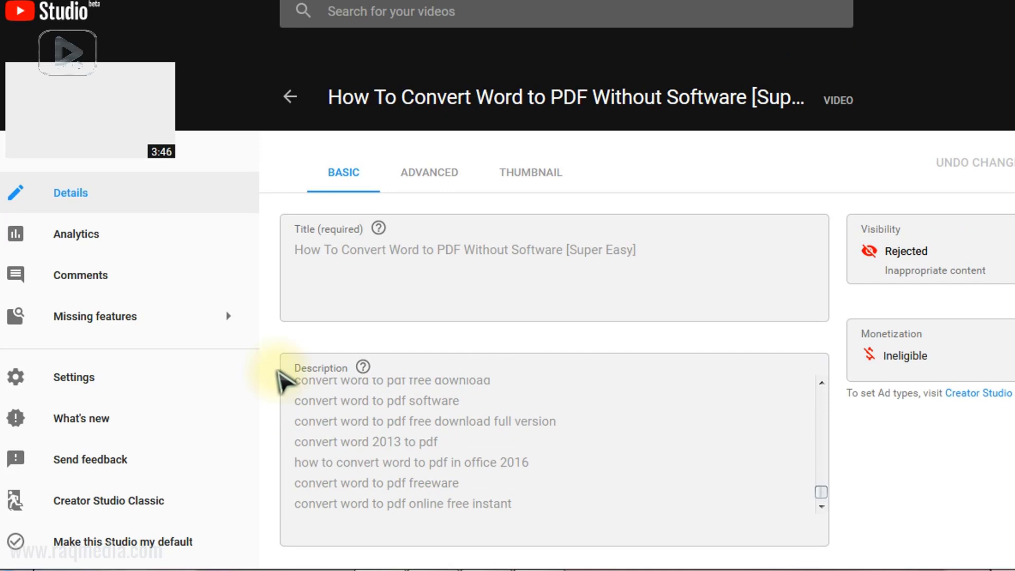
{"action": "scroll", "coordinate": [601, 333], "scroll_direction": "down", "scroll_amount": 3}
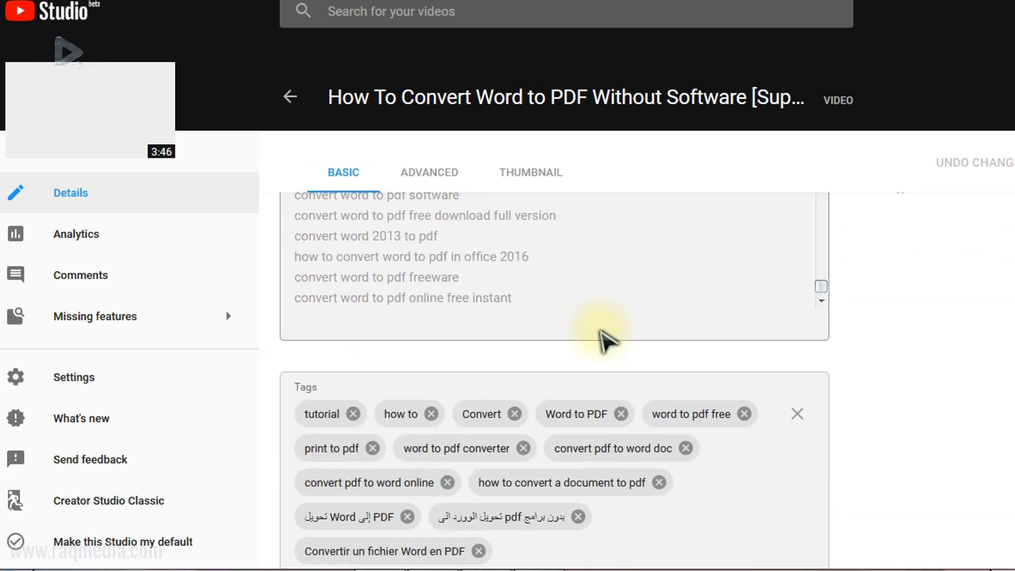
{"action": "scroll", "coordinate": [600, 342], "scroll_direction": "up", "scroll_amount": 3}
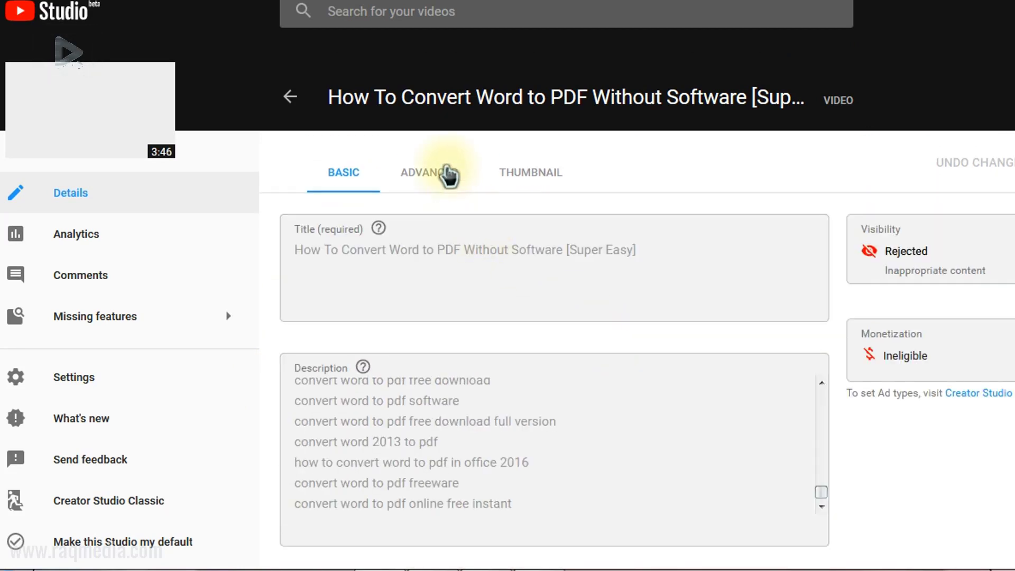
- View the removed video's advanced settings, then its thumbnail choices
{"action": "left_click", "coordinate": [448, 175]}
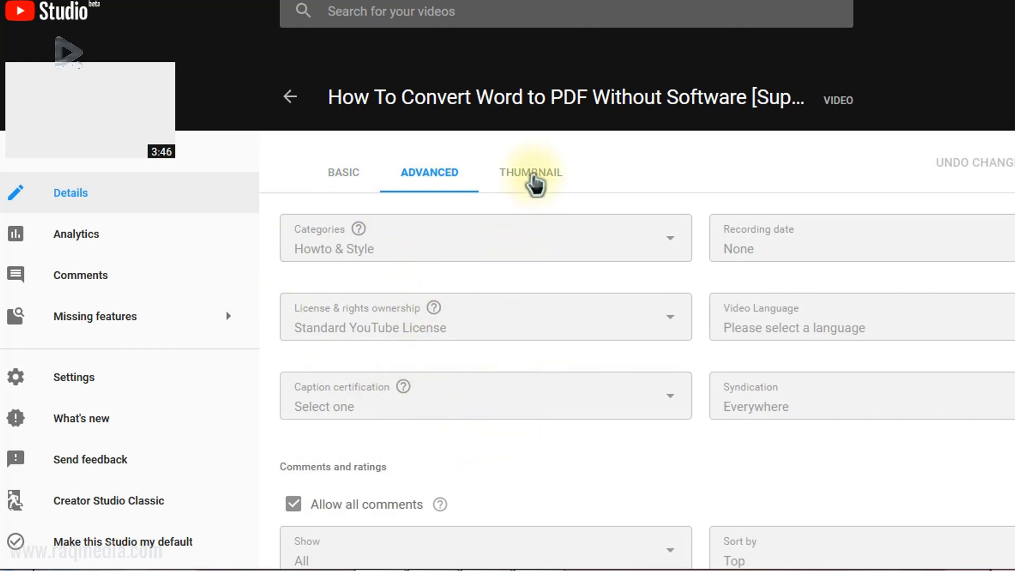
{"action": "left_click", "coordinate": [533, 181]}
{"action": "scroll", "coordinate": [555, 428], "scroll_direction": "down", "scroll_amount": 3}
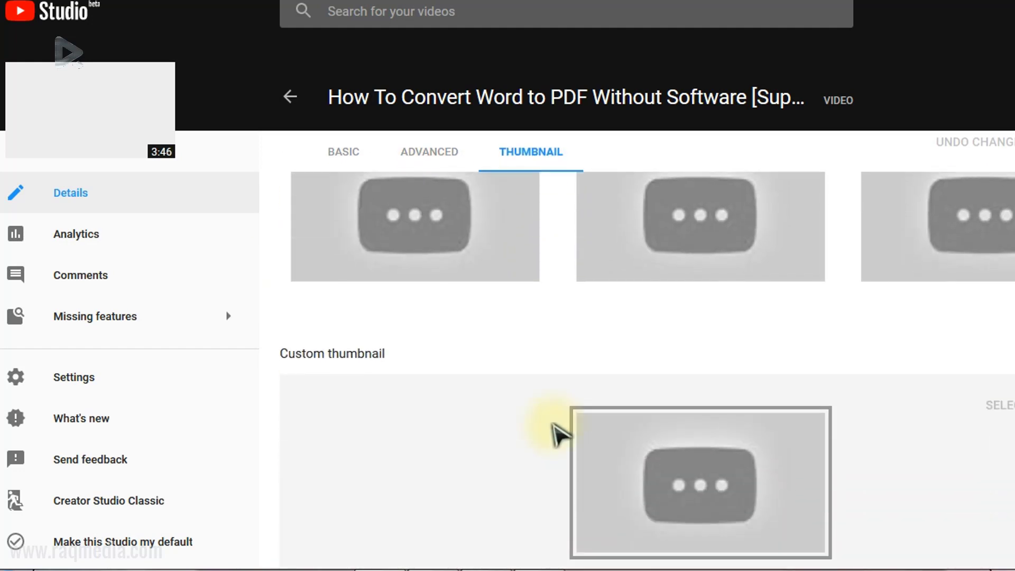
{"action": "scroll", "coordinate": [557, 428], "scroll_direction": "up", "scroll_amount": 3}
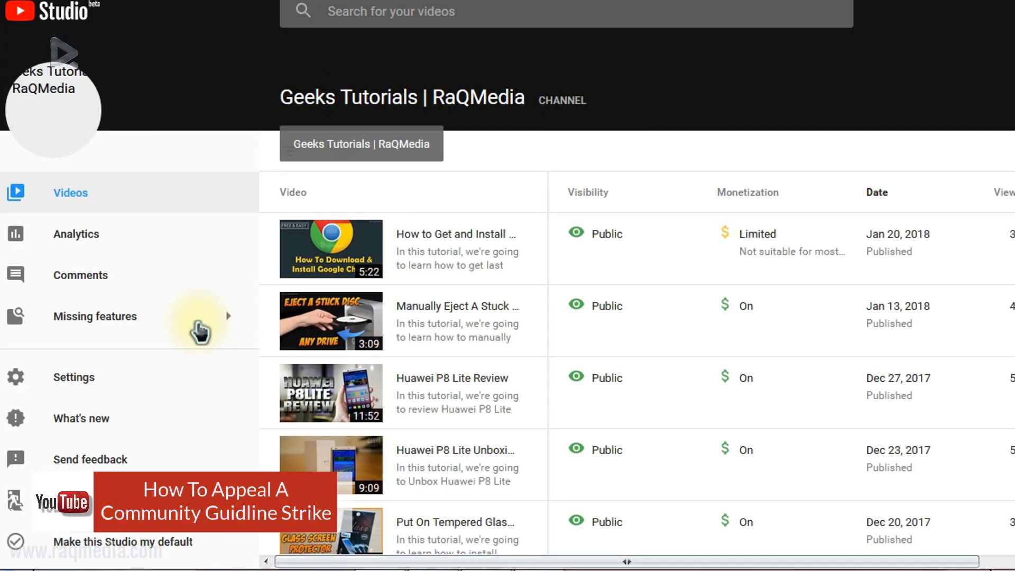
- Show the sidebar's Missing features list, close it, then show it again
{"action": "left_click", "coordinate": [191, 323]}
{"action": "left_click", "coordinate": [167, 385]}
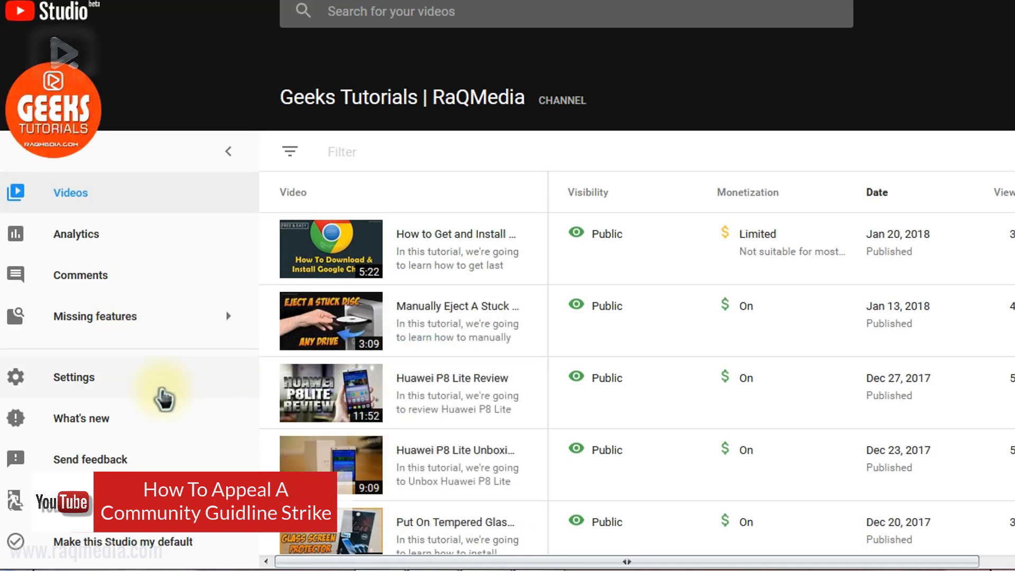
{"action": "left_click", "coordinate": [194, 326]}
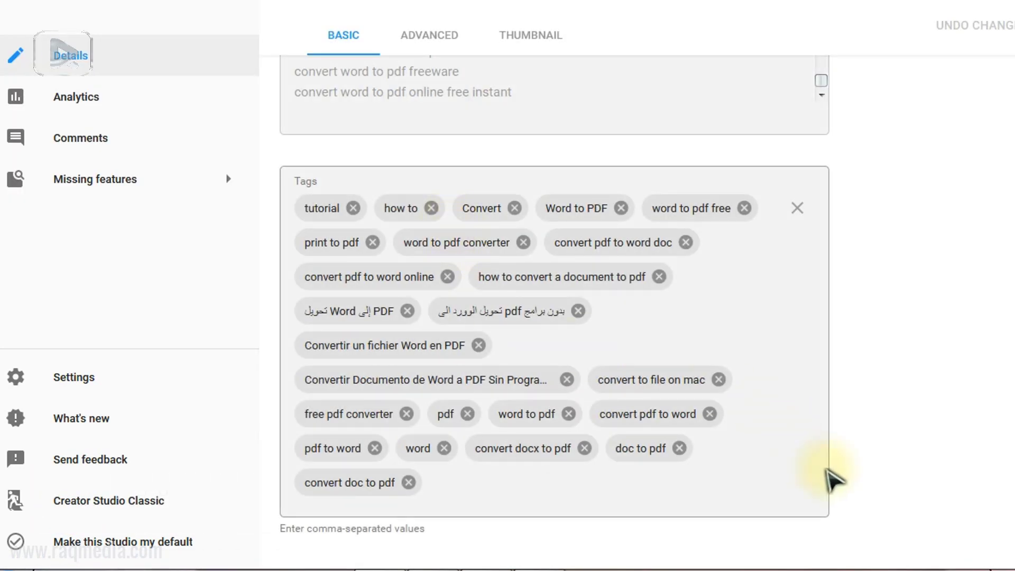
{"action": "scroll", "coordinate": [829, 476], "scroll_direction": "up", "scroll_amount": 5}
{"action": "scroll", "coordinate": [487, 290], "scroll_direction": "up", "scroll_amount": 3}
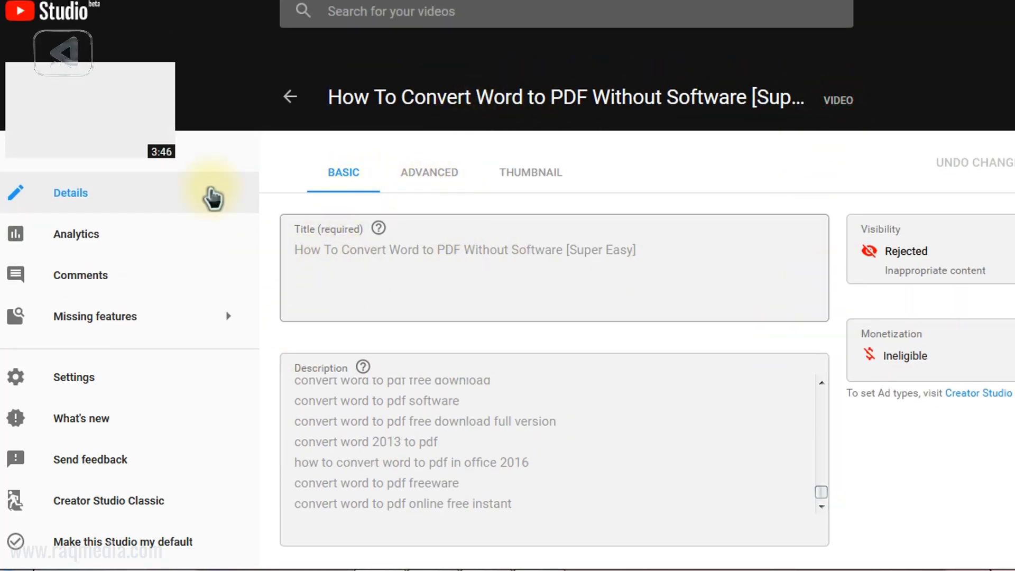
{"action": "mouse_move", "coordinate": [89, 110]}
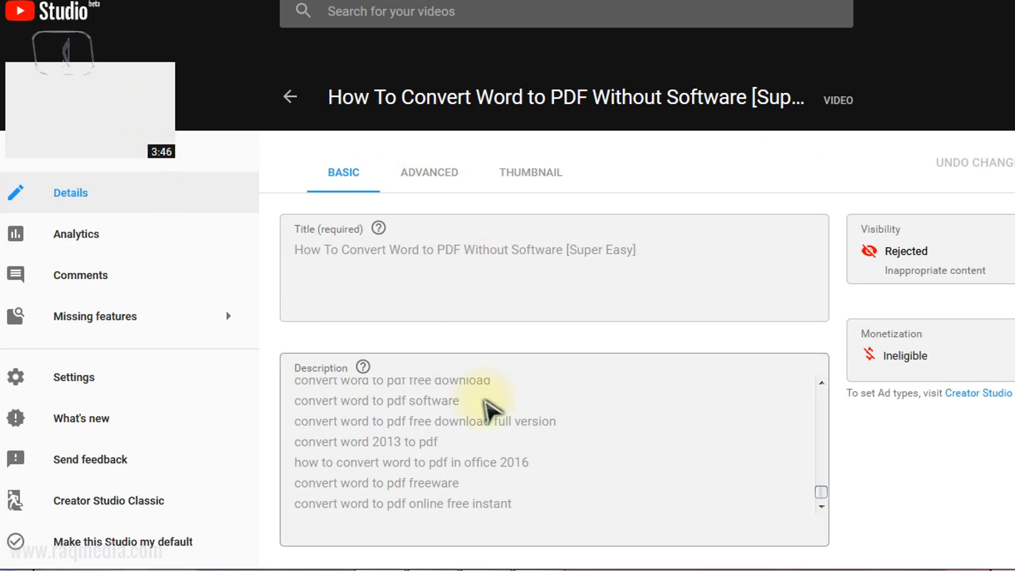
{"action": "scroll", "coordinate": [459, 397], "scroll_direction": "down", "scroll_amount": 5}
{"action": "scroll", "coordinate": [442, 390], "scroll_direction": "down", "scroll_amount": 2}
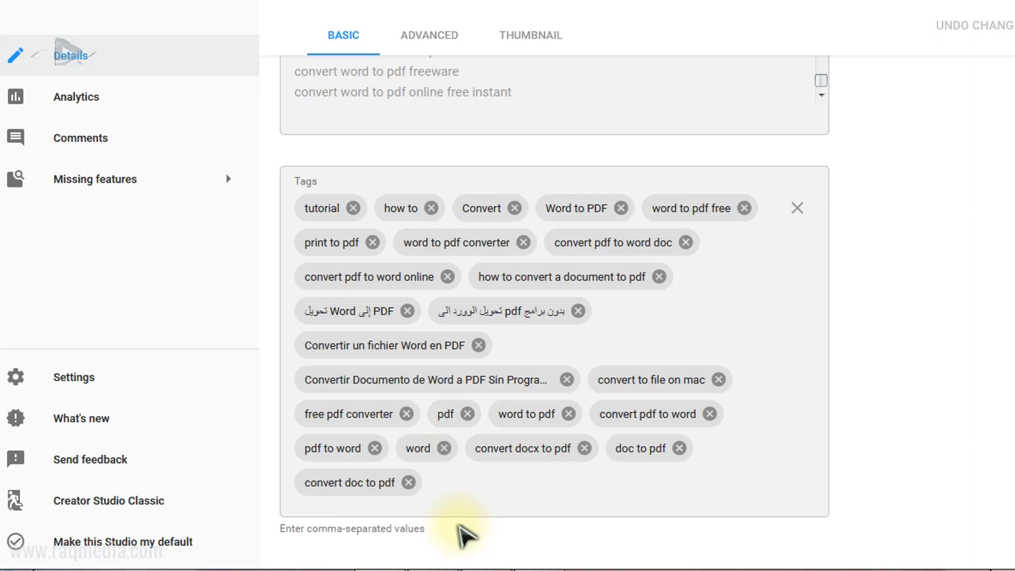
{"action": "scroll", "coordinate": [428, 412], "scroll_direction": "up", "scroll_amount": 4}
{"action": "scroll", "coordinate": [452, 301], "scroll_direction": "up", "scroll_amount": 2}
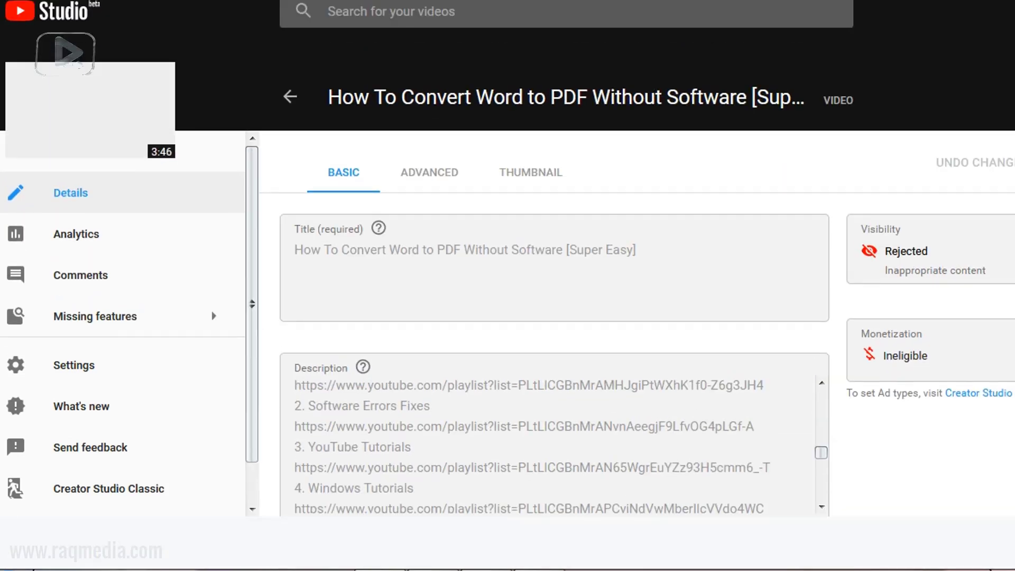
{"action": "scroll", "coordinate": [507, 317], "scroll_direction": "up", "scroll_amount": 1}
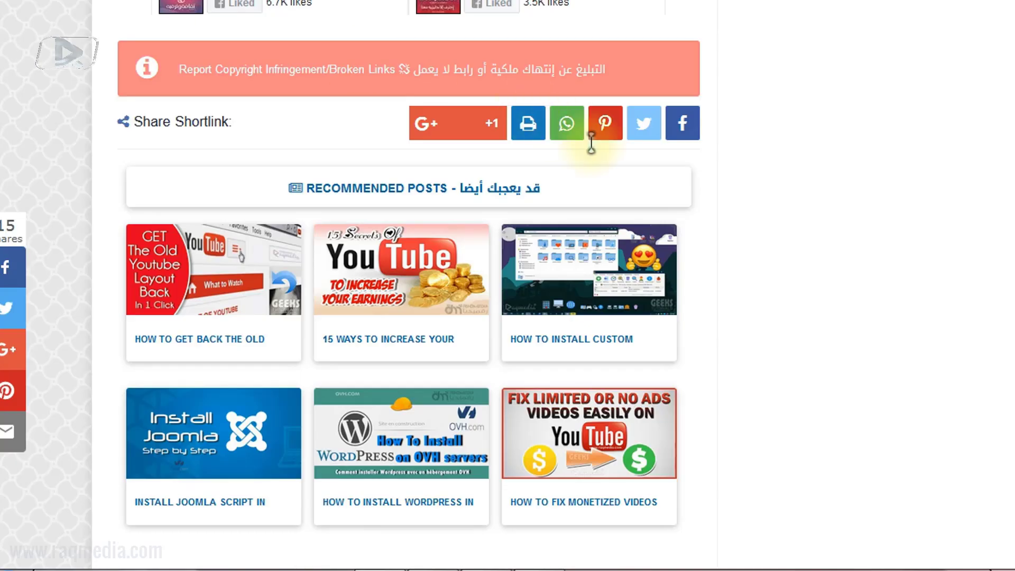
{"action": "scroll", "coordinate": [545, 341], "scroll_direction": "up", "scroll_amount": 5}
{"action": "scroll", "coordinate": [696, 408], "scroll_direction": "up", "scroll_amount": 5}
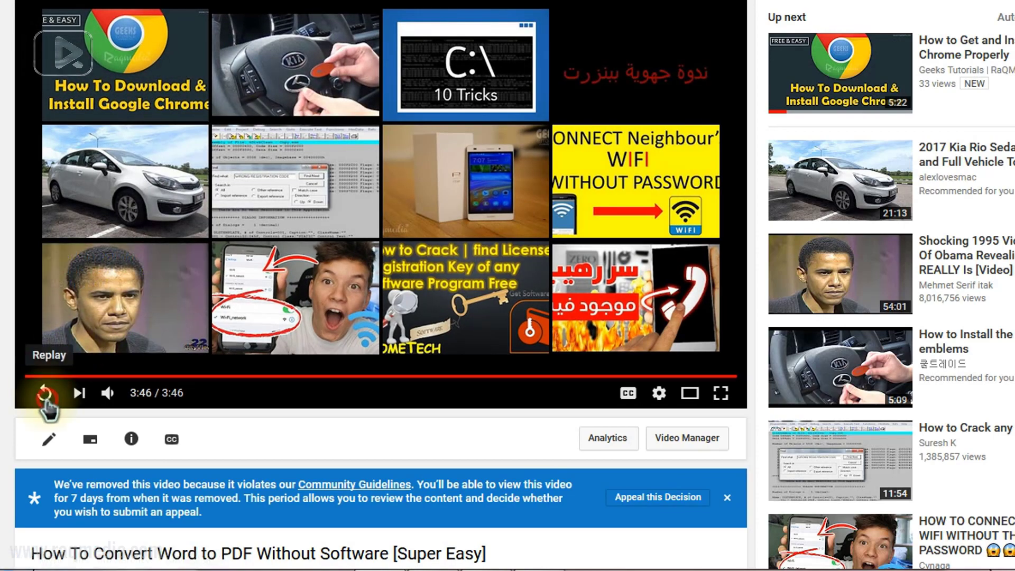
- Replay the removed video from the start, then restart it once more
{"action": "left_click", "coordinate": [44, 400]}
{"action": "scroll", "coordinate": [7, 403], "scroll_direction": "down", "scroll_amount": 2}
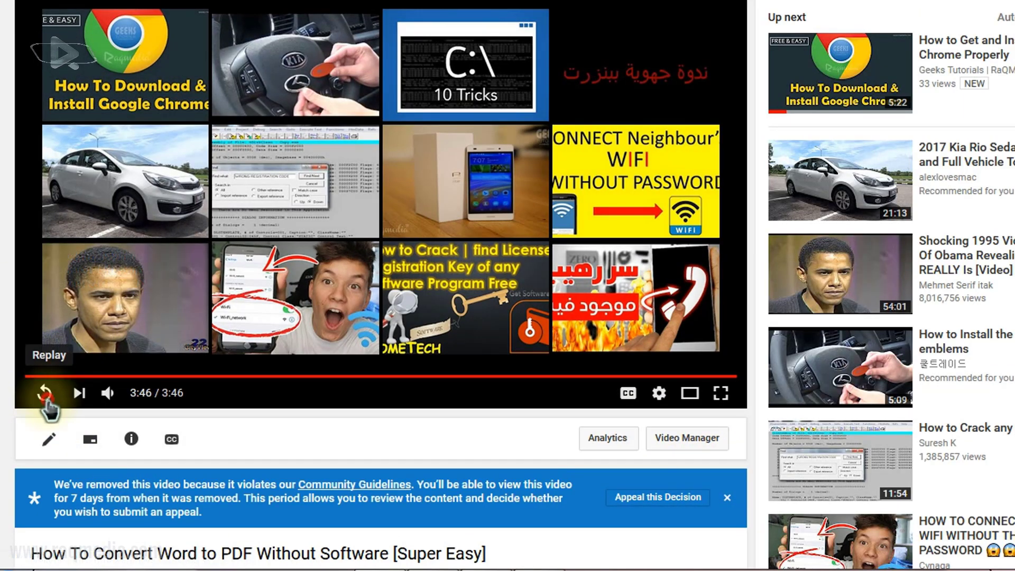
{"action": "left_click", "coordinate": [45, 400]}
{"action": "scroll", "coordinate": [2, 411], "scroll_direction": "down", "scroll_amount": 1}
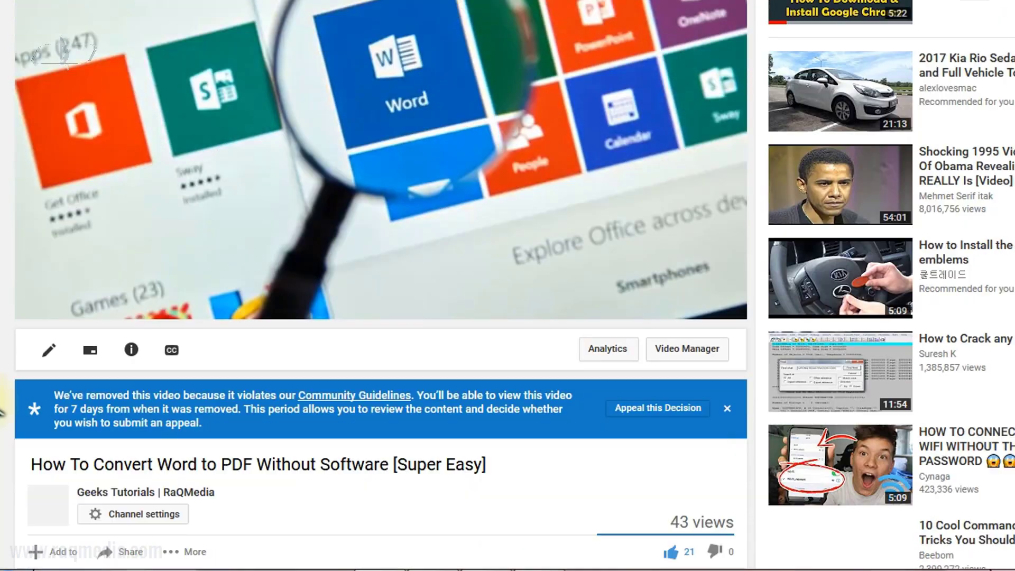
{"action": "scroll", "coordinate": [3, 411], "scroll_direction": "down", "scroll_amount": 1}
{"action": "scroll", "coordinate": [7, 400], "scroll_direction": "down", "scroll_amount": 1}
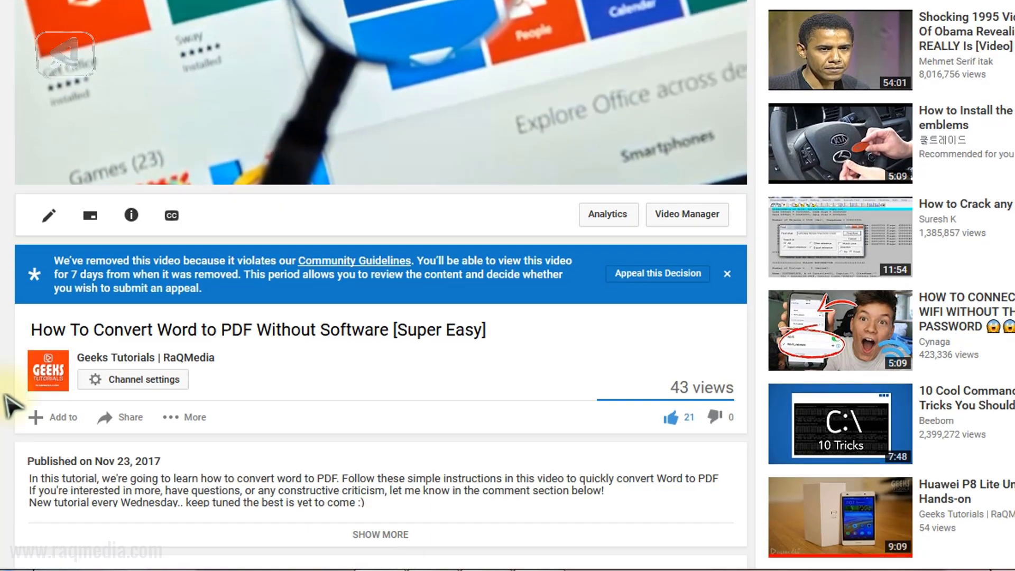
{"action": "scroll", "coordinate": [7, 403], "scroll_direction": "down", "scroll_amount": 1}
{"action": "scroll", "coordinate": [8, 407], "scroll_direction": "down", "scroll_amount": 1}
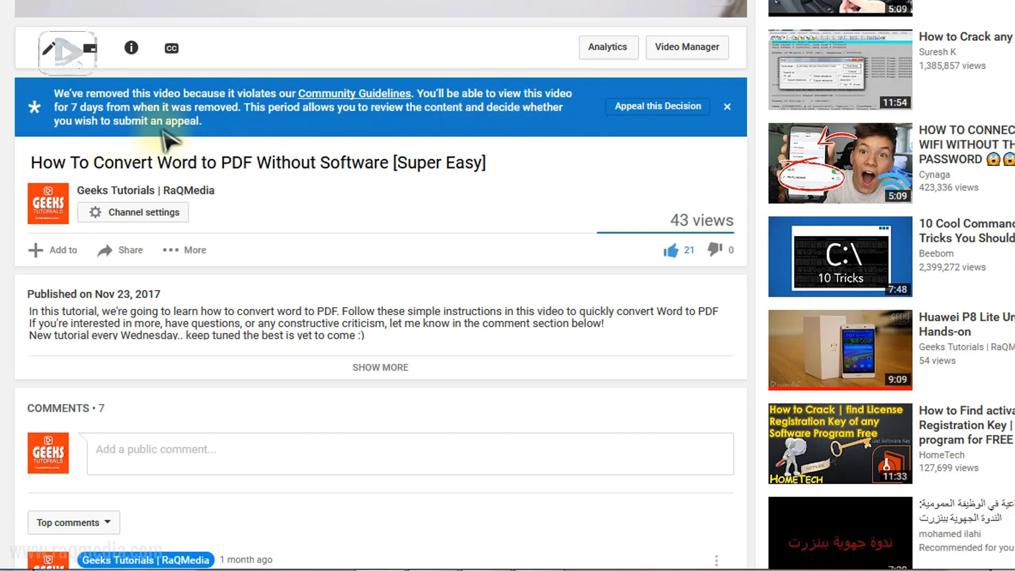
{"action": "scroll", "coordinate": [297, 300], "scroll_direction": "down", "scroll_amount": 2}
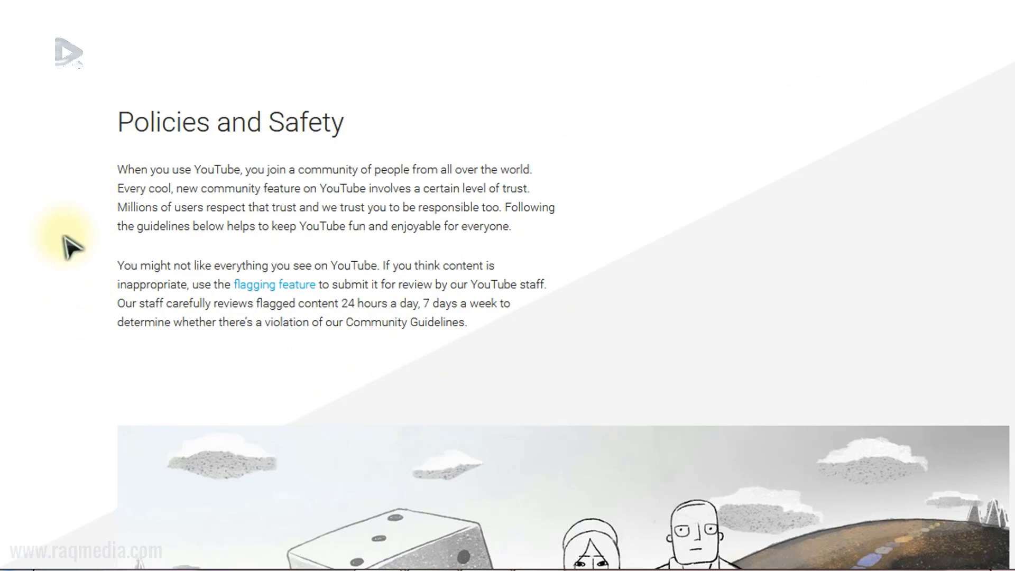
{"action": "scroll", "coordinate": [67, 246], "scroll_direction": "down", "scroll_amount": 2}
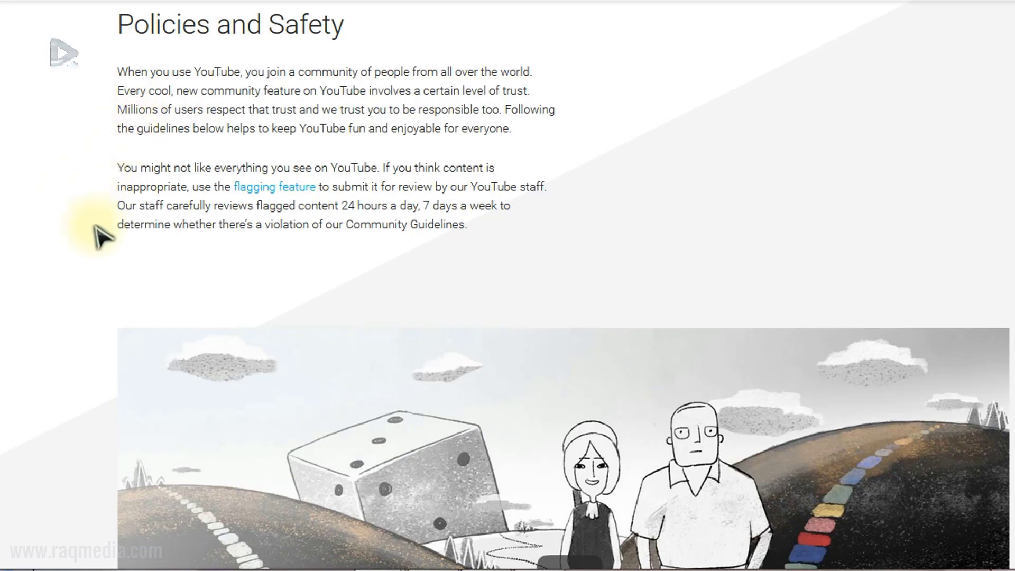
{"action": "scroll", "coordinate": [100, 235], "scroll_direction": "down", "scroll_amount": 3}
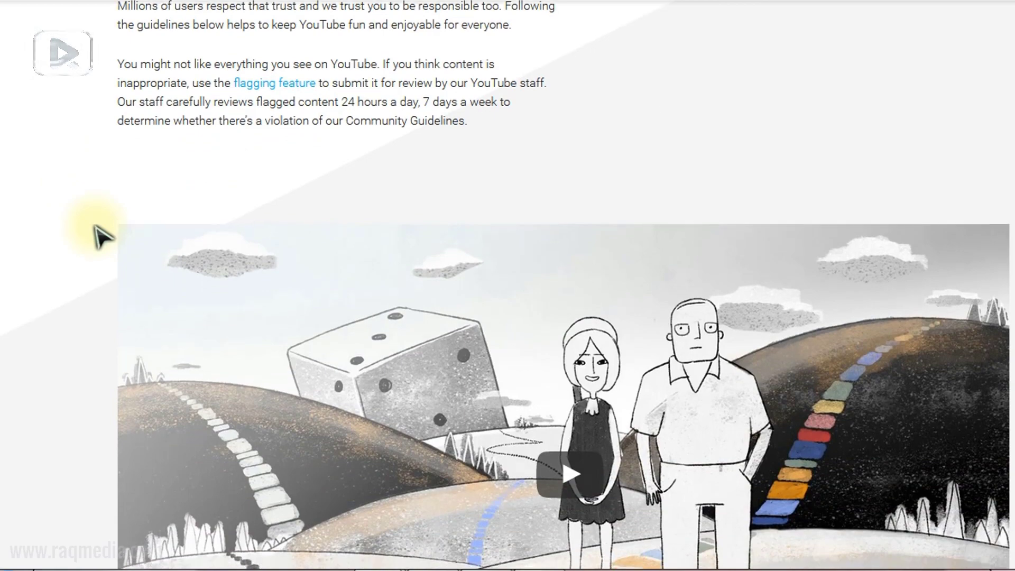
{"action": "scroll", "coordinate": [98, 236], "scroll_direction": "down", "scroll_amount": 1}
{"action": "scroll", "coordinate": [99, 236], "scroll_direction": "down", "scroll_amount": 2}
{"action": "scroll", "coordinate": [99, 235], "scroll_direction": "down", "scroll_amount": 2}
{"action": "scroll", "coordinate": [100, 231], "scroll_direction": "down", "scroll_amount": 2}
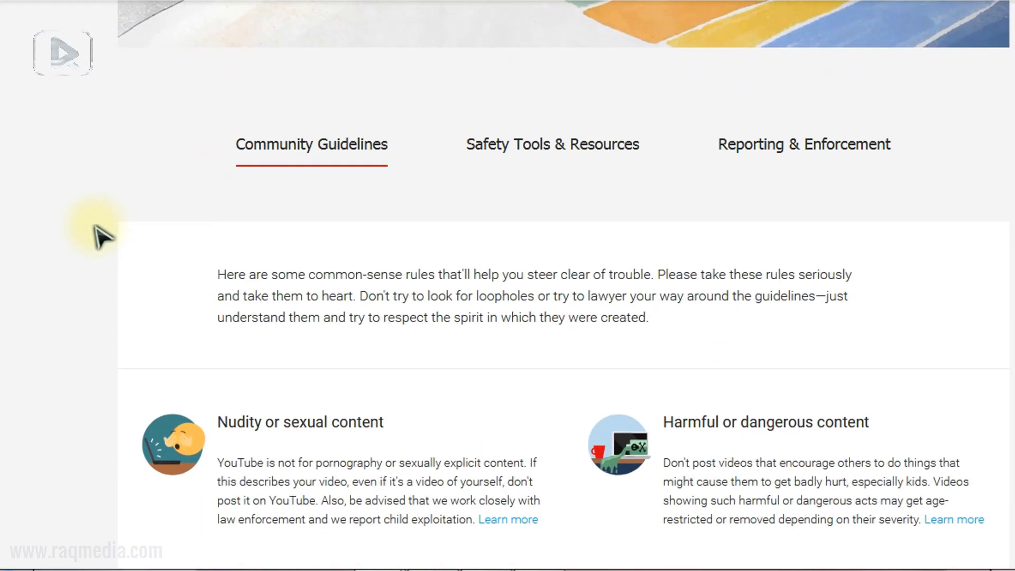
{"action": "scroll", "coordinate": [99, 234], "scroll_direction": "down", "scroll_amount": 3}
{"action": "scroll", "coordinate": [88, 215], "scroll_direction": "down", "scroll_amount": 2}
{"action": "scroll", "coordinate": [143, 195], "scroll_direction": "up", "scroll_amount": 1}
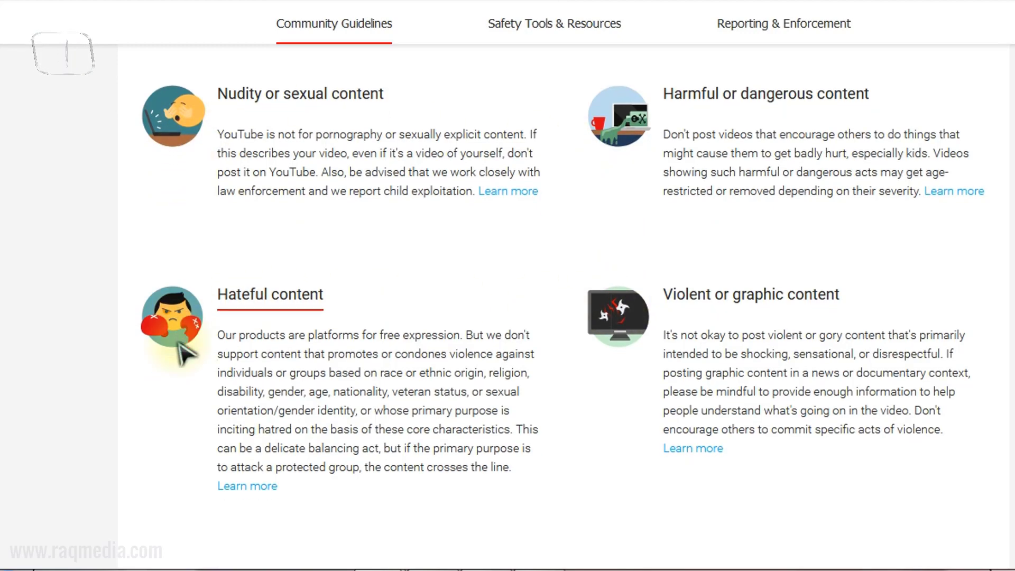
{"action": "scroll", "coordinate": [120, 301], "scroll_direction": "down", "scroll_amount": 3}
{"action": "scroll", "coordinate": [119, 302], "scroll_direction": "down", "scroll_amount": 2}
{"action": "scroll", "coordinate": [586, 341], "scroll_direction": "down", "scroll_amount": 1}
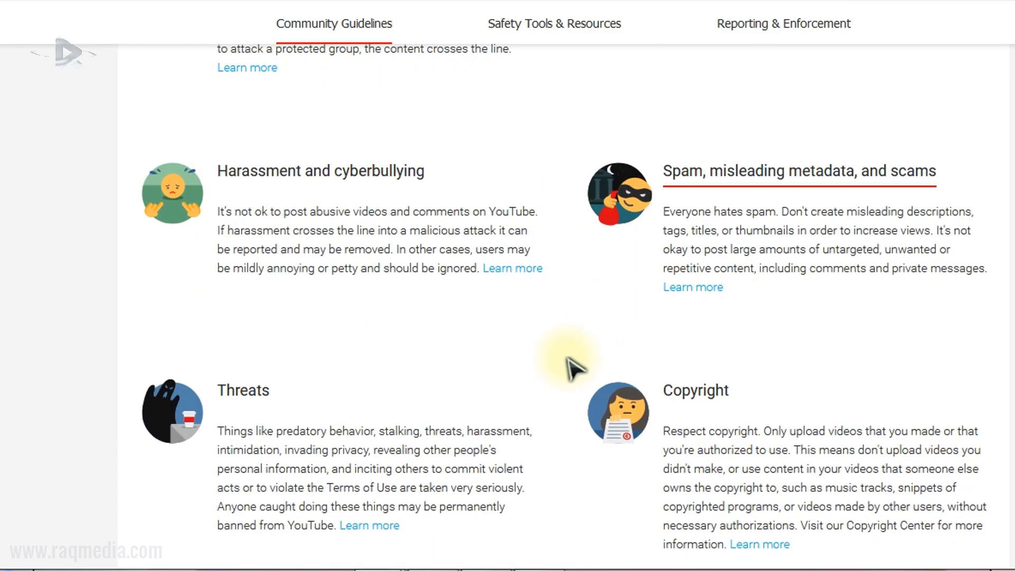
{"action": "scroll", "coordinate": [571, 363], "scroll_direction": "down", "scroll_amount": 2}
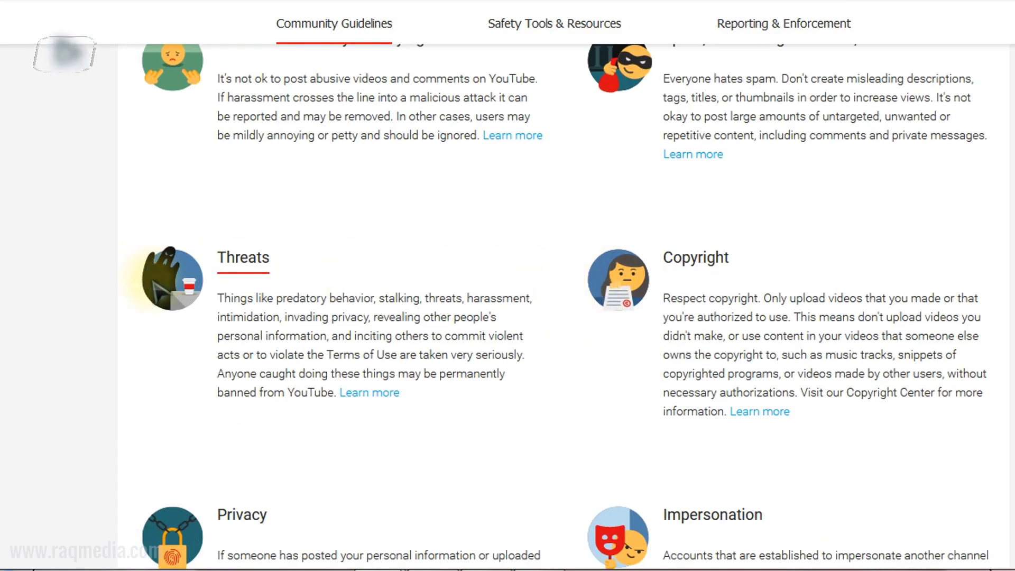
{"action": "scroll", "coordinate": [127, 286], "scroll_direction": "down", "scroll_amount": 2}
{"action": "scroll", "coordinate": [143, 313], "scroll_direction": "down", "scroll_amount": 1}
{"action": "scroll", "coordinate": [171, 325], "scroll_direction": "down", "scroll_amount": 2}
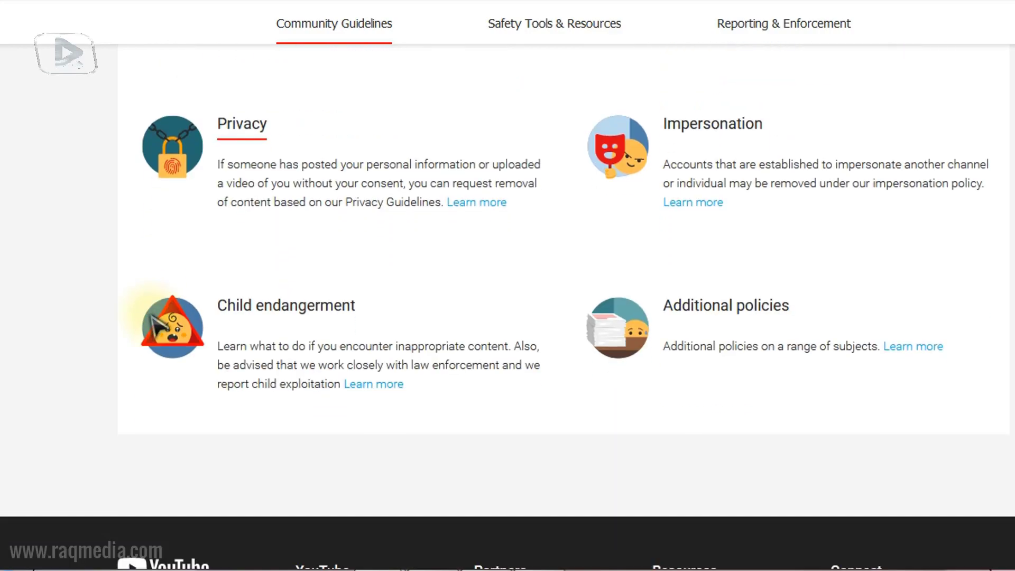
{"action": "scroll", "coordinate": [579, 336], "scroll_direction": "down", "scroll_amount": 2}
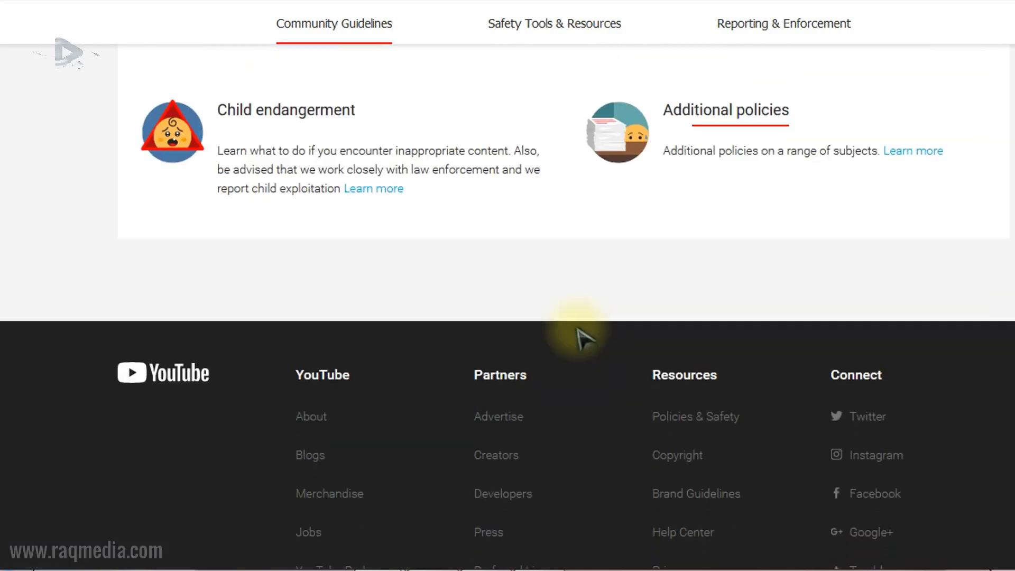
{"action": "scroll", "coordinate": [583, 337], "scroll_direction": "up", "scroll_amount": 3}
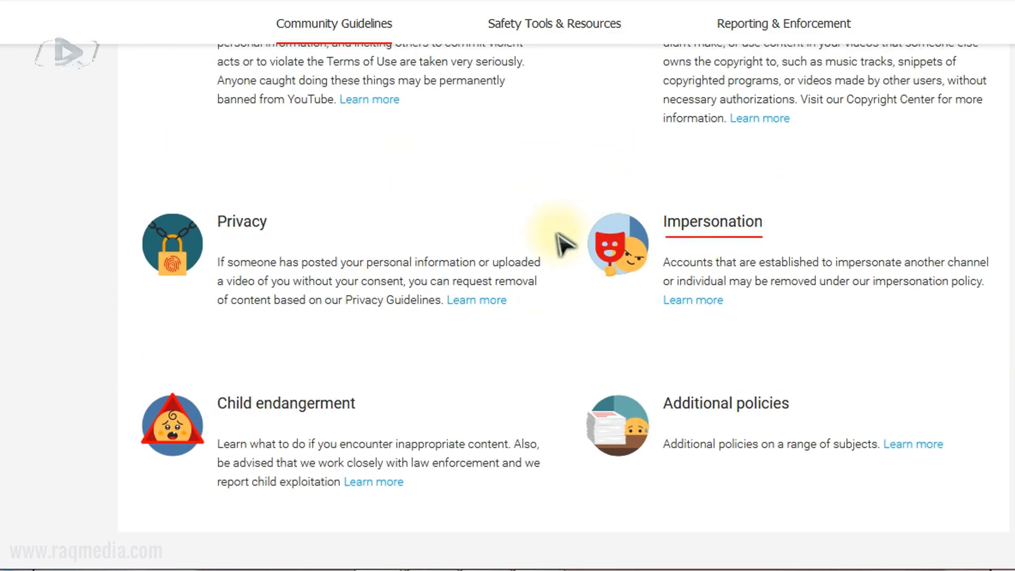
{"action": "scroll", "coordinate": [561, 242], "scroll_direction": "up", "scroll_amount": 5}
{"action": "scroll", "coordinate": [559, 239], "scroll_direction": "up", "scroll_amount": 5}
{"action": "scroll", "coordinate": [558, 236], "scroll_direction": "up", "scroll_amount": 4}
{"action": "scroll", "coordinate": [555, 246], "scroll_direction": "up", "scroll_amount": 2}
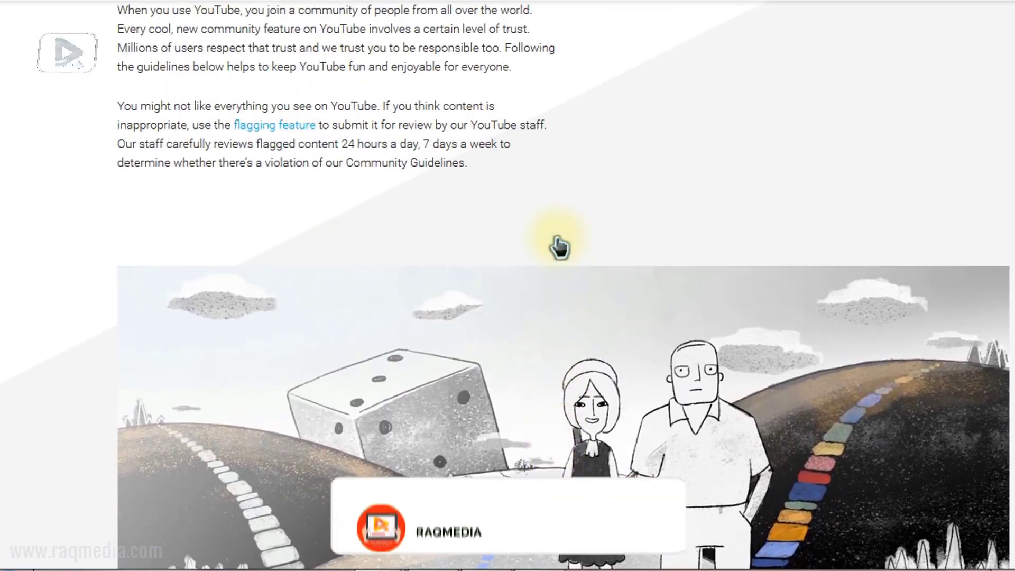
{"action": "scroll", "coordinate": [559, 246], "scroll_direction": "up", "scroll_amount": 2}
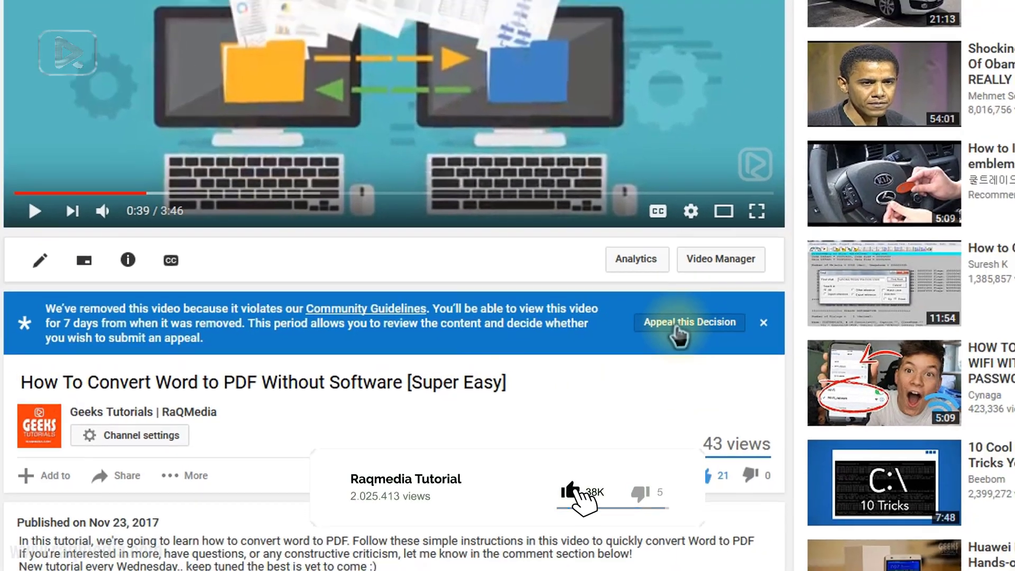
- Choose 'Appeal this Decision' in the blue removal banner under the player
{"action": "left_click", "coordinate": [678, 337]}
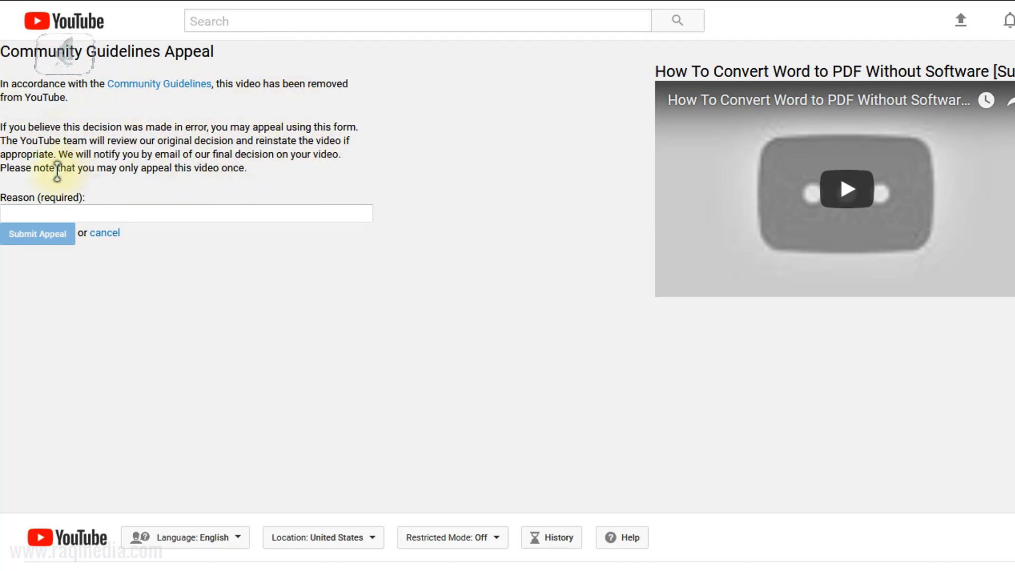
- Write the educational-purpose reason, deleting the unfinished last sentence and the word 'viewers'
{"action": "left_click", "coordinate": [216, 208]}
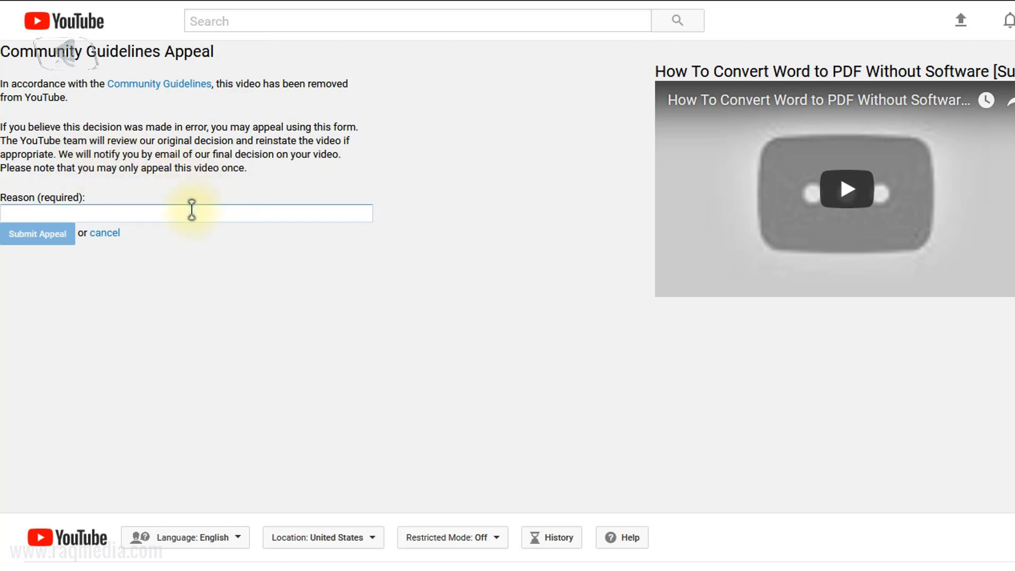
{"action": "left_click", "coordinate": [197, 214]}
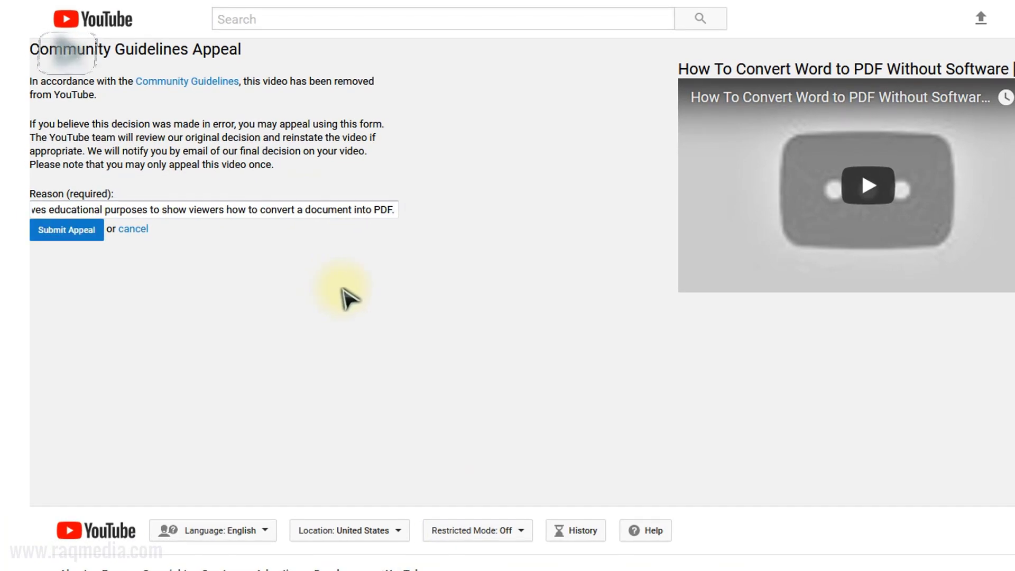
{"action": "type", "text": ". Can you please check it again to see if people"}
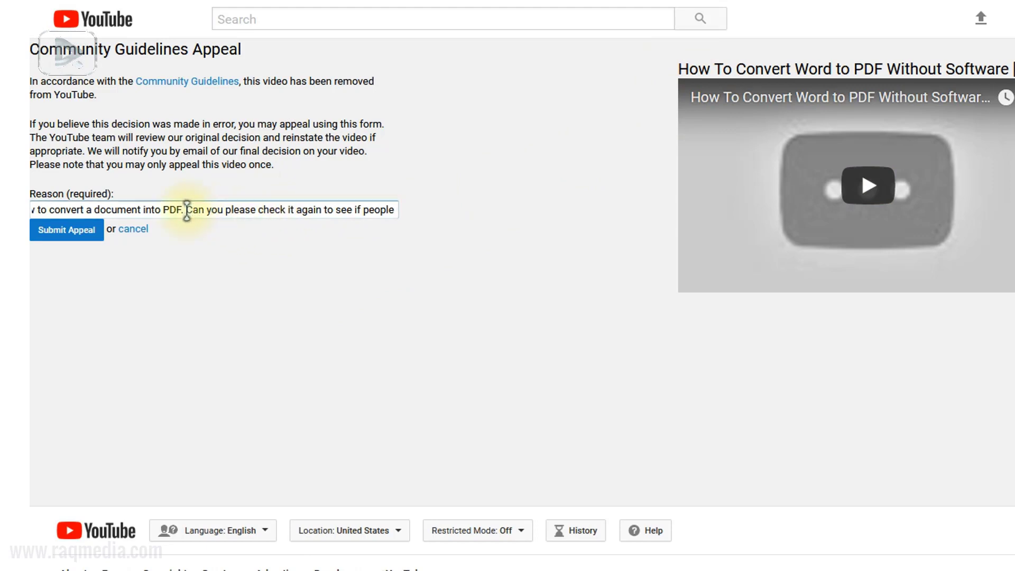
{"action": "left_click_drag", "start_coordinate": [186, 210], "coordinate": [419, 199]}
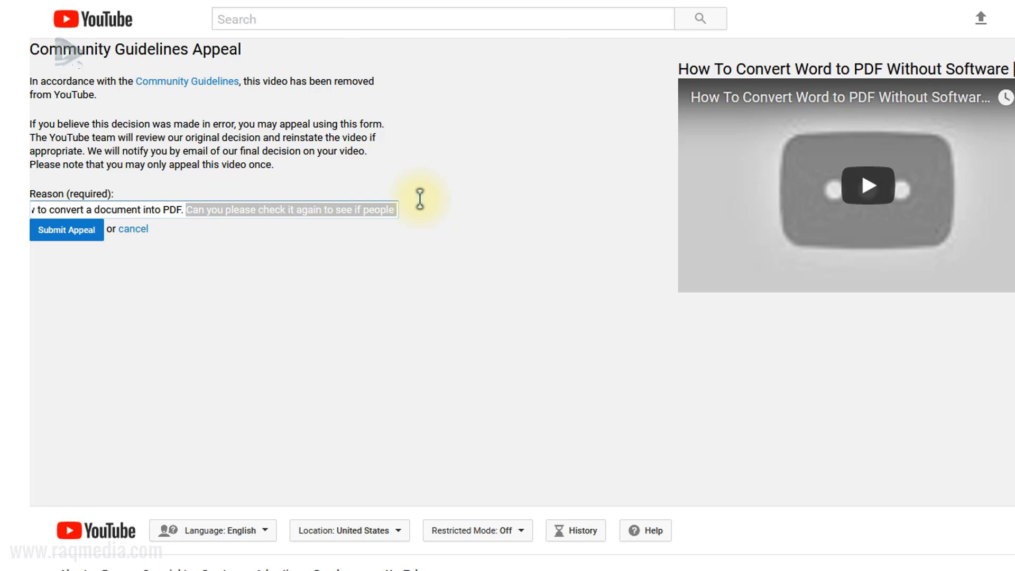
{"action": "key", "text": "BackSpace"}
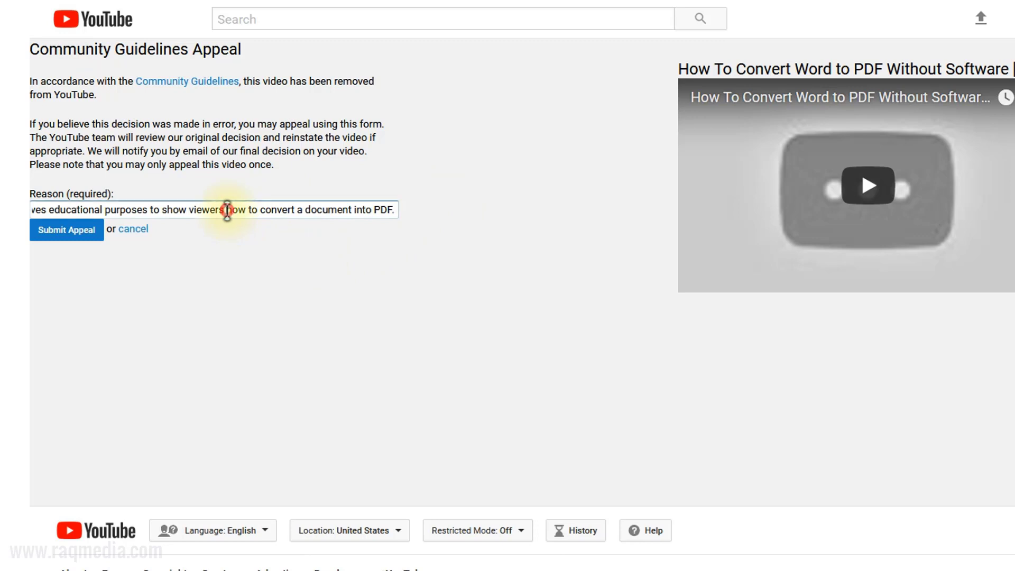
{"action": "left_click_drag", "start_coordinate": [227, 210], "coordinate": [200, 209]}
{"action": "key", "text": "BackSpace"}
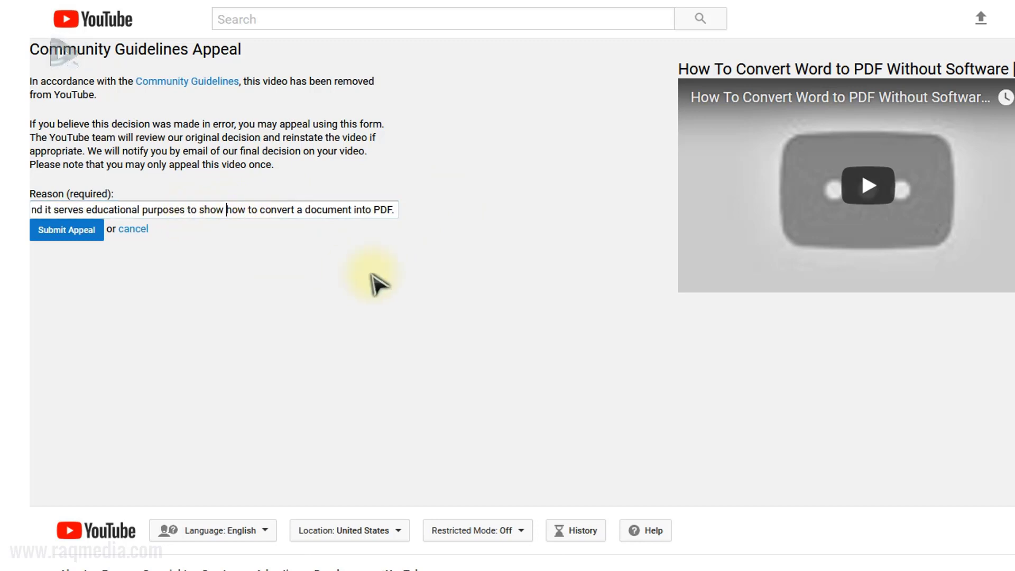
- Add, then erase, the sentence 'I think it was wrong', and submit the appeal
{"action": "left_click", "coordinate": [402, 216]}
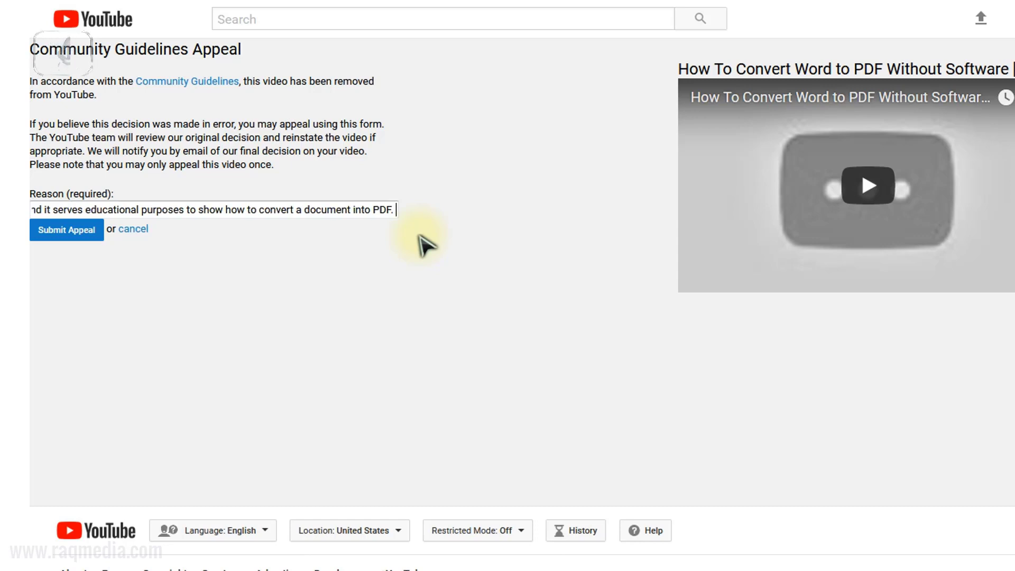
{"action": "type", "text": "I thi"}
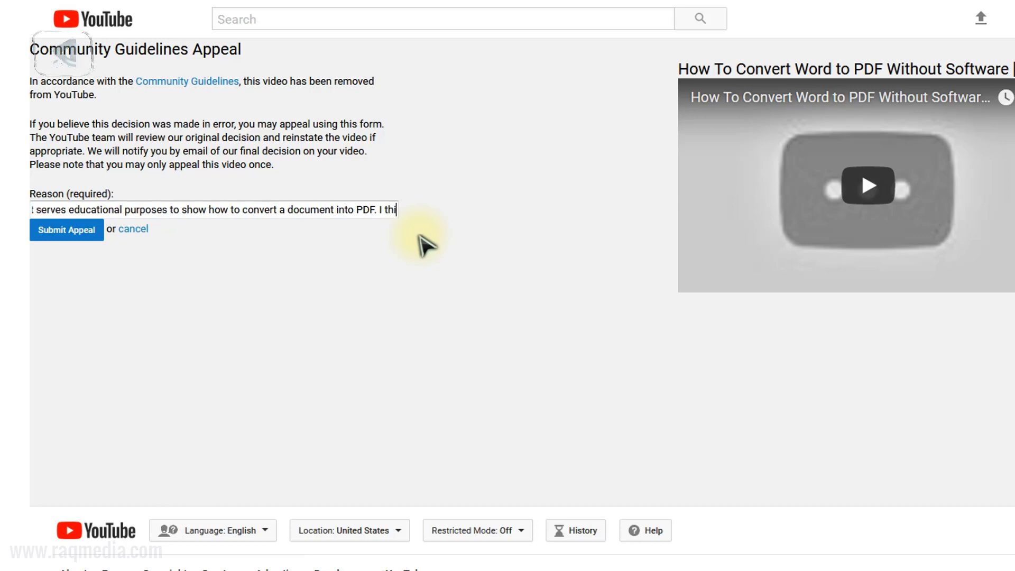
{"action": "type", "text": "nk"}
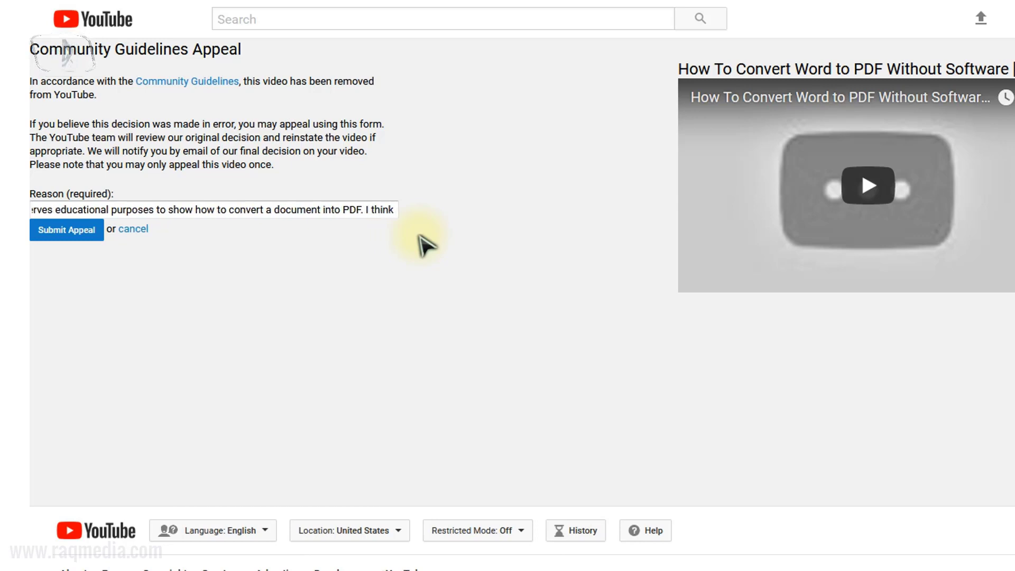
{"action": "type", "text": " it wwas"}
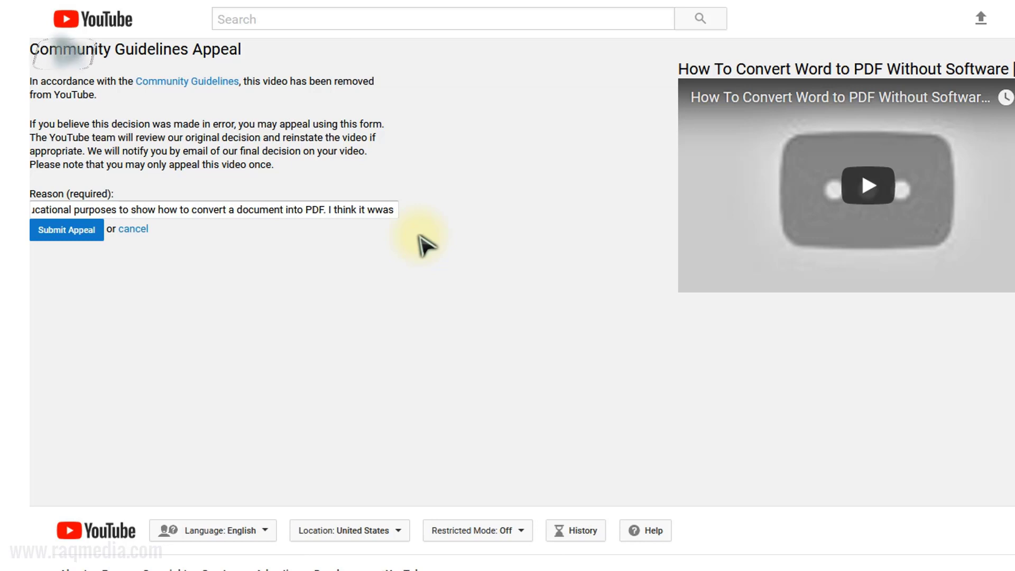
{"action": "key", "text": "BackSpace"}
{"action": "type", "text": "d"}
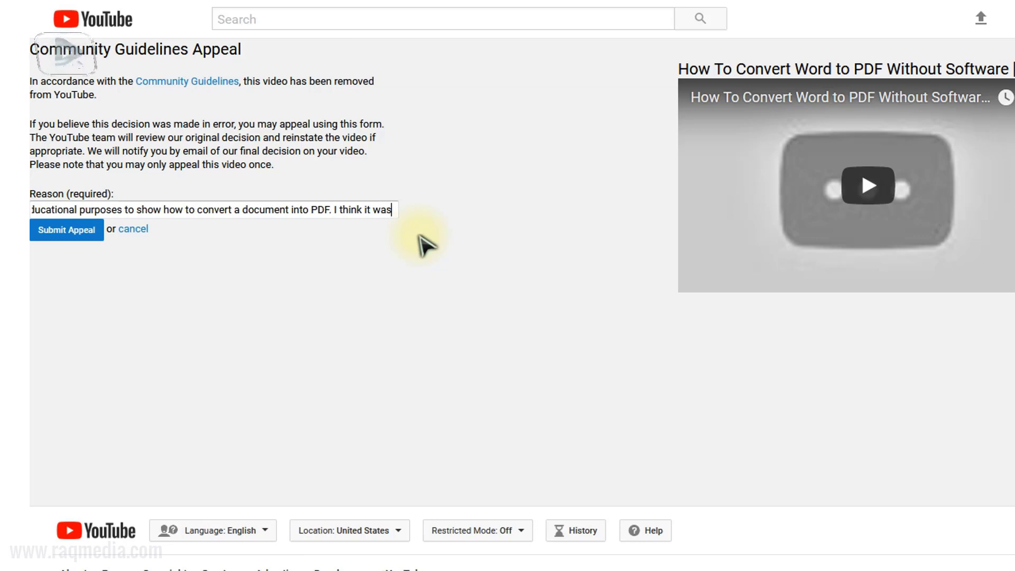
{"action": "type", "text": "wr"}
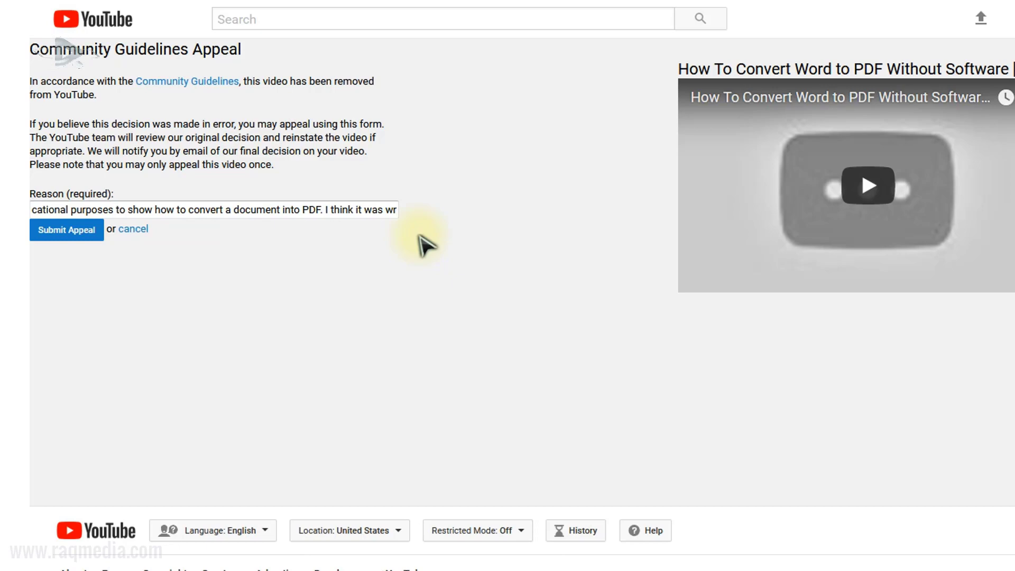
{"action": "type", "text": "ong"}
{"action": "key", "text": "BackSpace"}
{"action": "key", "text": "BackSpace"}
{"action": "key", "text": "BackSpace"}
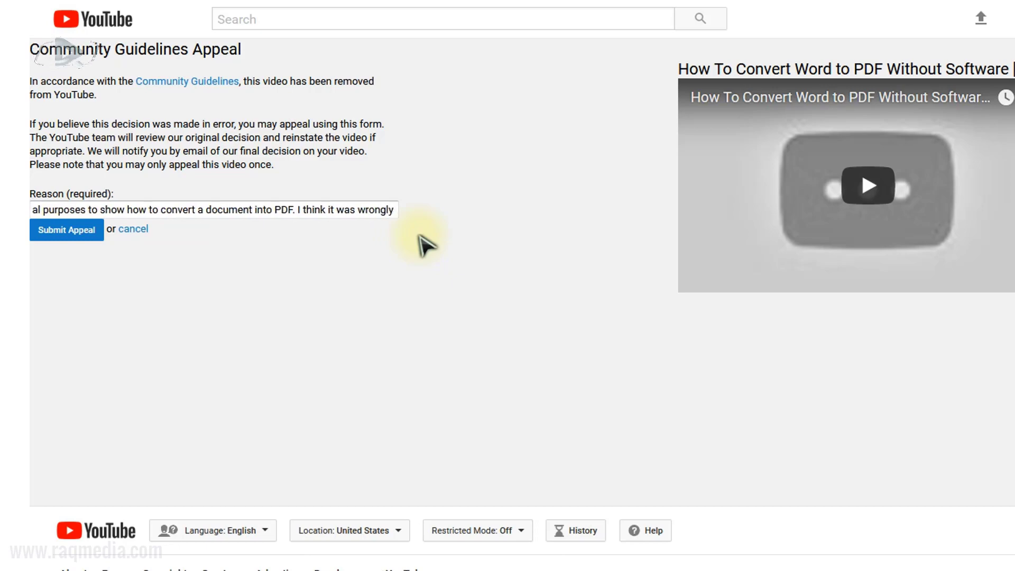
{"action": "key", "text": "BackSpace"}
{"action": "key", "text": "BackSpace"}
{"action": "key", "text": "BackSpace"}
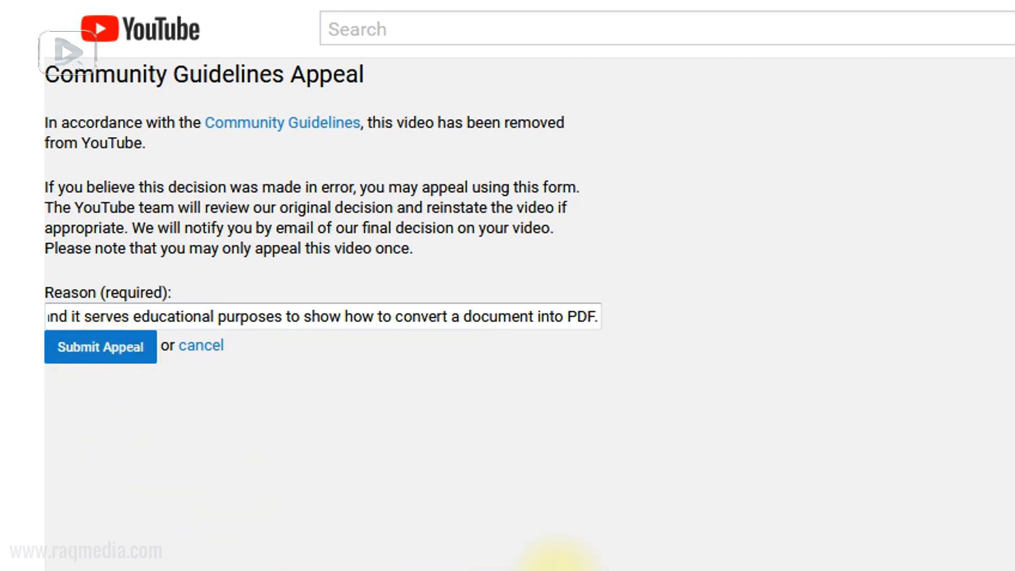
{"action": "key", "text": "Return"}
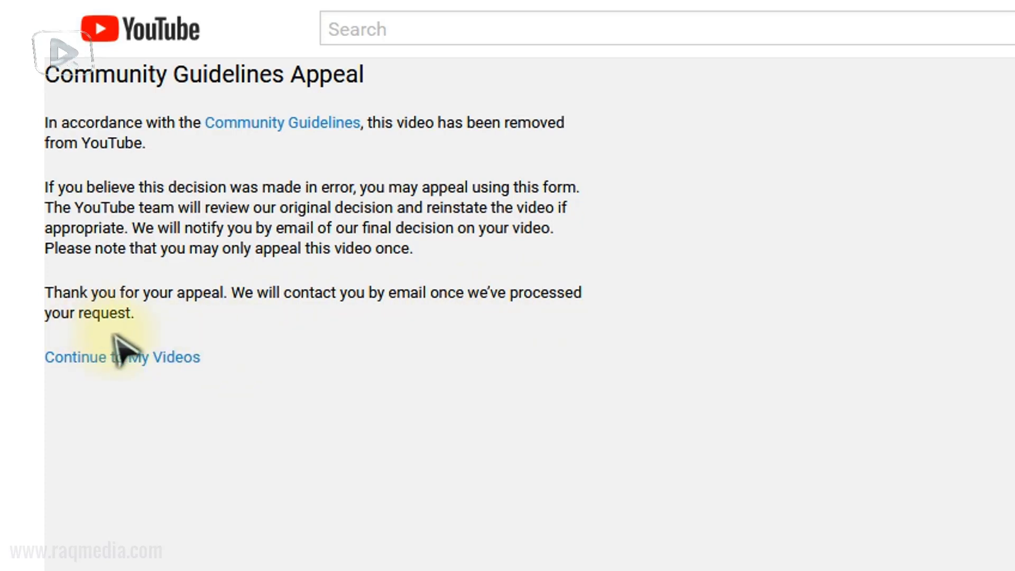
{"action": "left_click", "coordinate": [142, 360]}
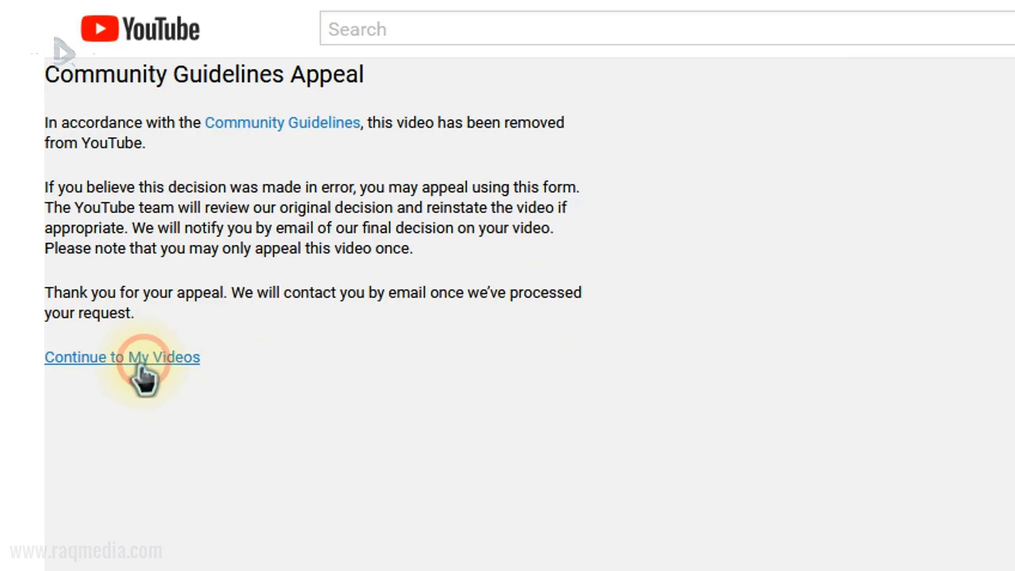